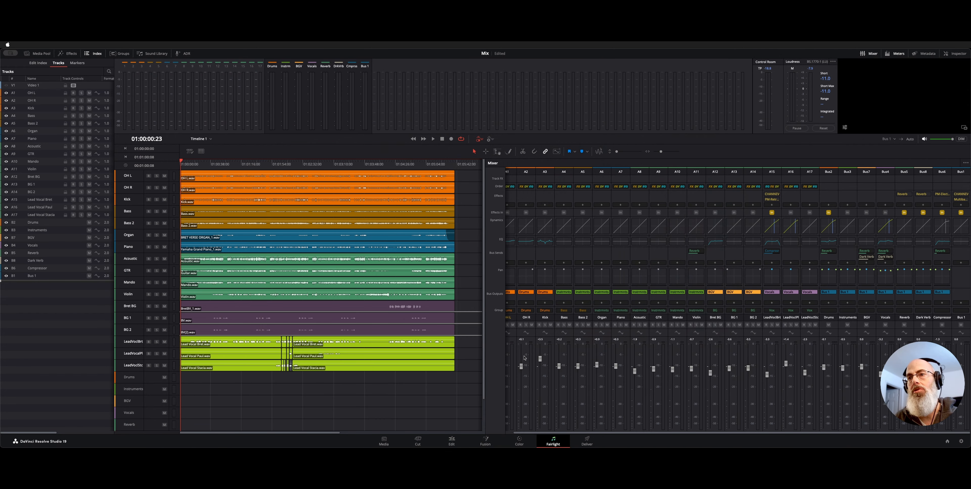
Open the Bus Format settings and select the Bus 1 entry.
{"action": "scroll", "coordinate": [539, 340], "scroll_direction": "left", "scroll_amount": 1}
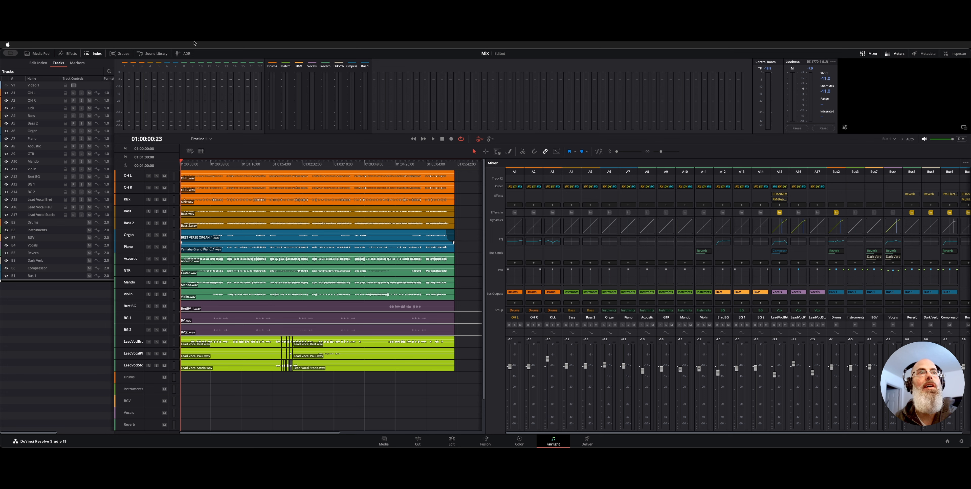
{"action": "left_click", "coordinate": [212, 45]}
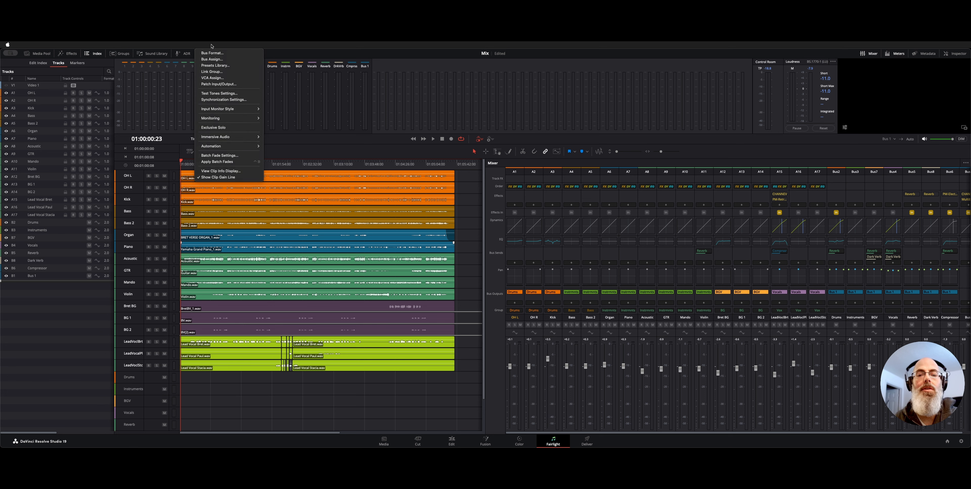
{"action": "left_click", "coordinate": [212, 53]}
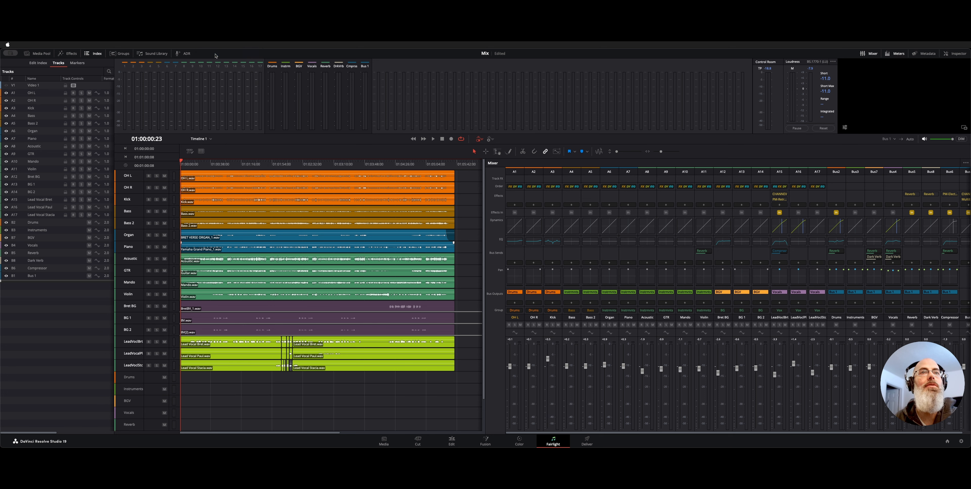
{"action": "left_click_drag", "start_coordinate": [403, 165], "coordinate": [462, 200]}
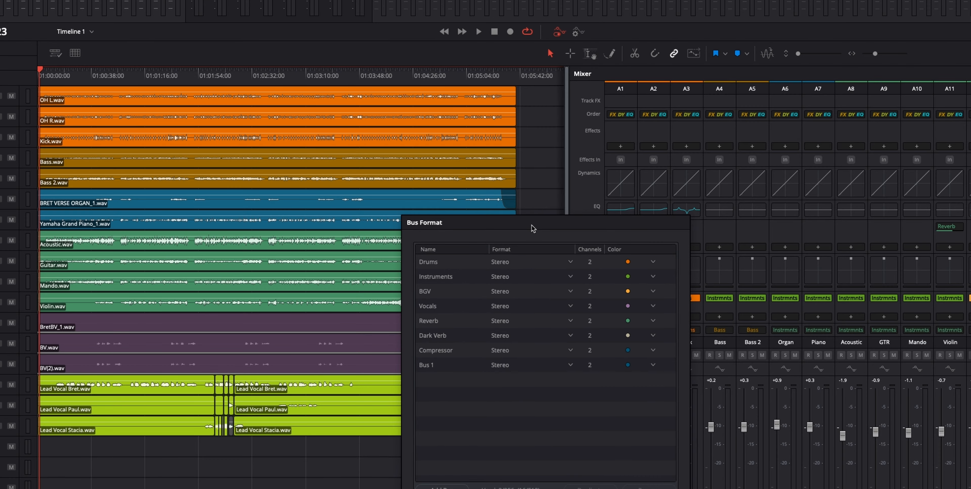
{"action": "left_click_drag", "start_coordinate": [530, 139], "coordinate": [530, 136]}
{"action": "left_click", "coordinate": [433, 276]}
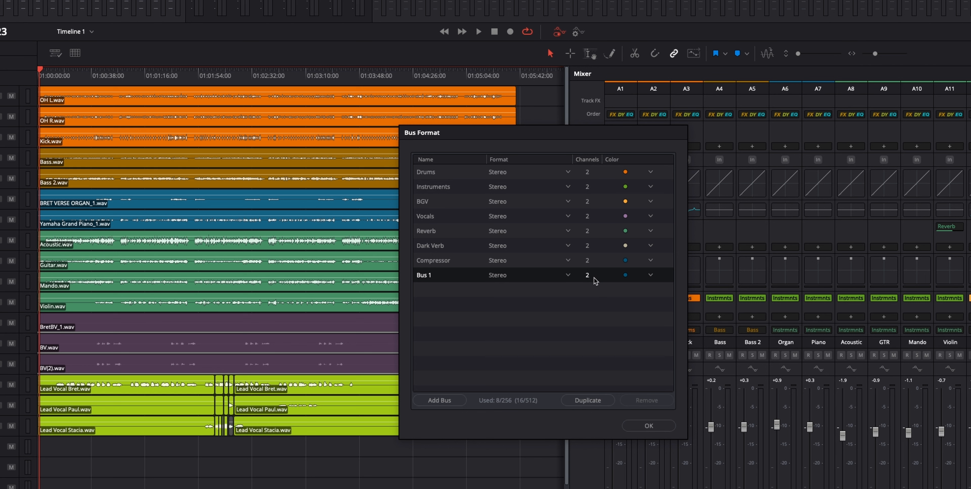
Review the Drums, Instruments, BGV, Vocals, Reverb, Dark Verb and Compressor entries in turn, and close the bus format settings.
{"action": "left_click", "coordinate": [546, 307]}
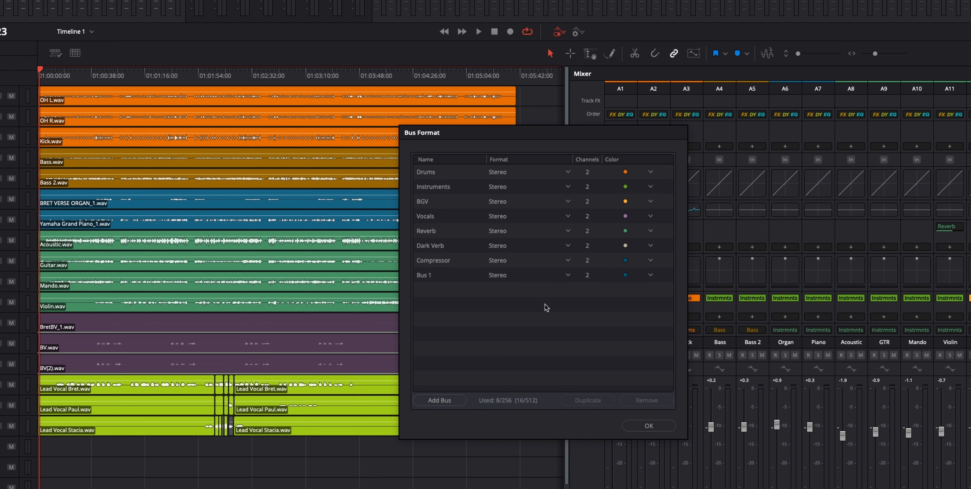
{"action": "left_click", "coordinate": [457, 176]}
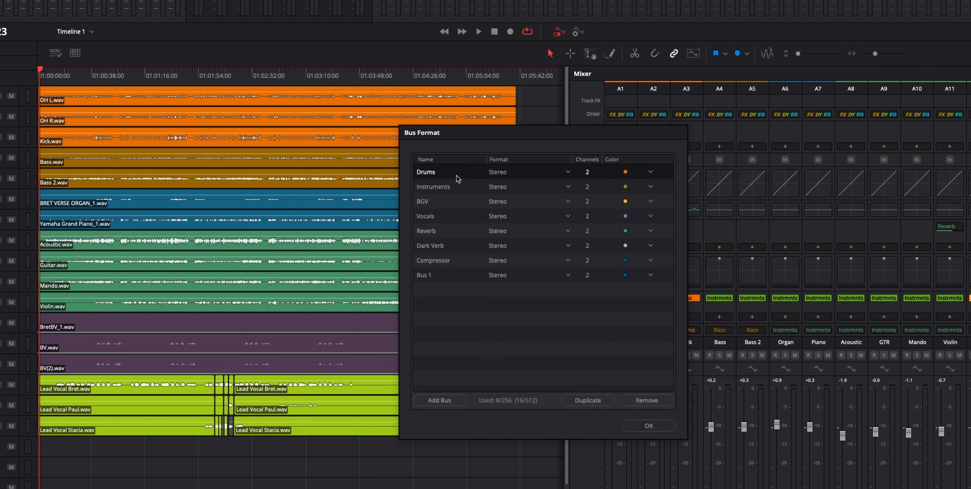
{"action": "left_click", "coordinate": [452, 188]}
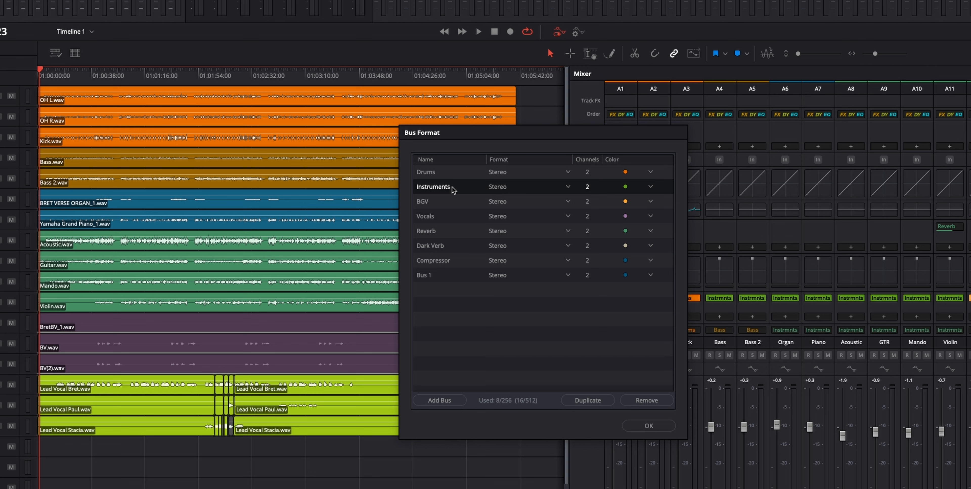
{"action": "left_click", "coordinate": [448, 203]}
{"action": "left_click", "coordinate": [445, 218]}
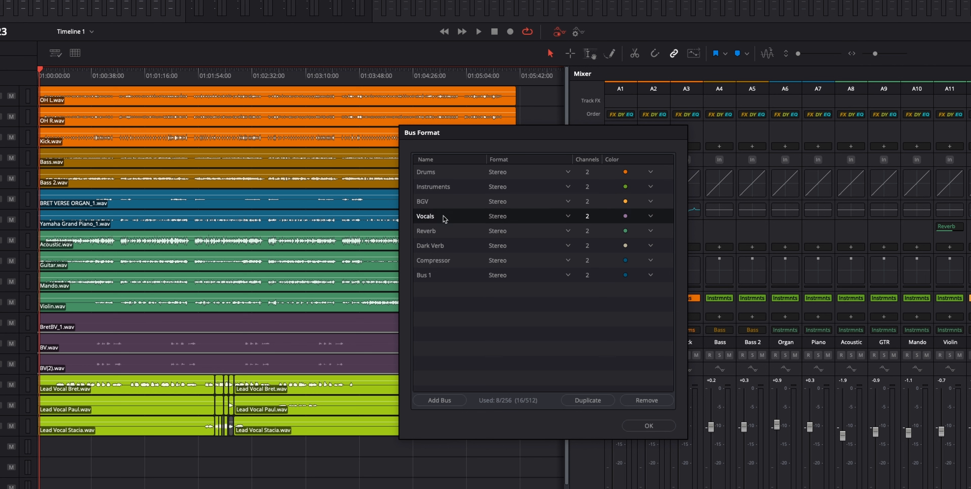
{"action": "left_click", "coordinate": [442, 233]}
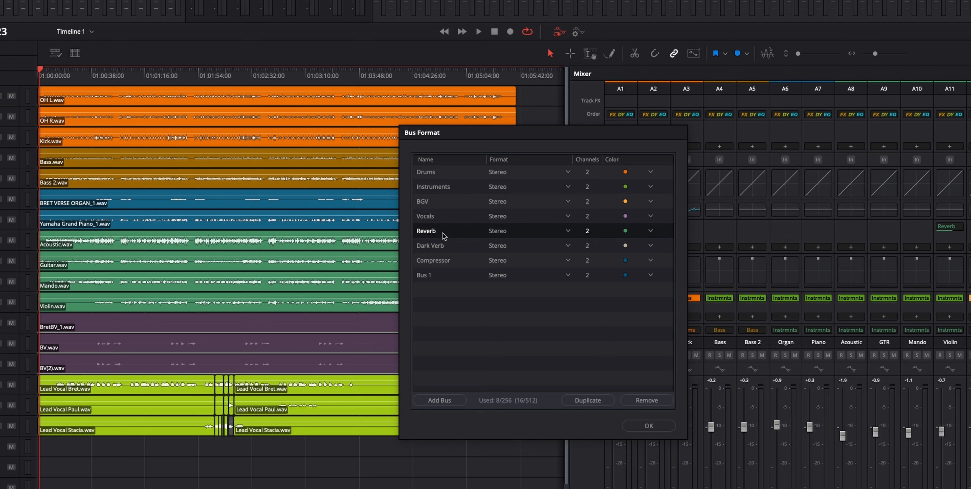
{"action": "left_click", "coordinate": [445, 247]}
{"action": "left_click", "coordinate": [451, 262]}
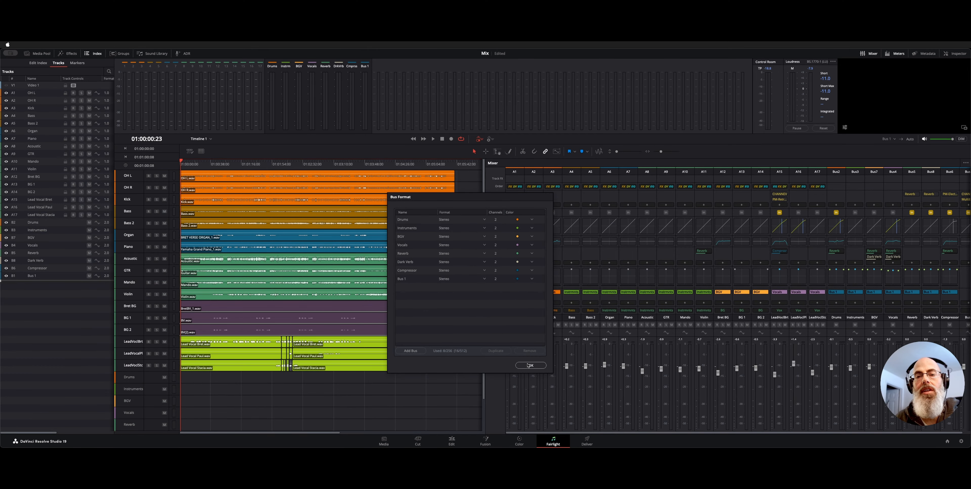
{"action": "left_click", "coordinate": [526, 365]}
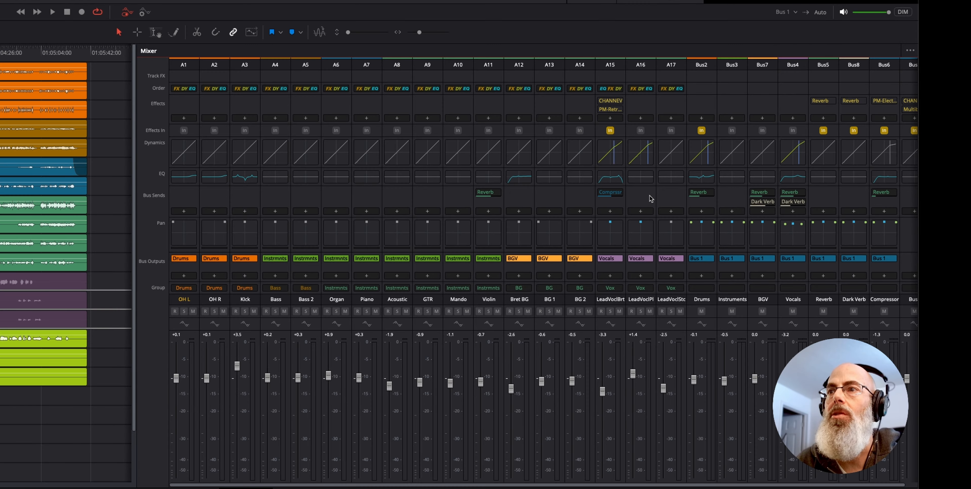
Inspect the Drums bus strip in the mixer, and examine the equalizers of the OH L and Kick channels.
{"action": "left_click", "coordinate": [709, 65]}
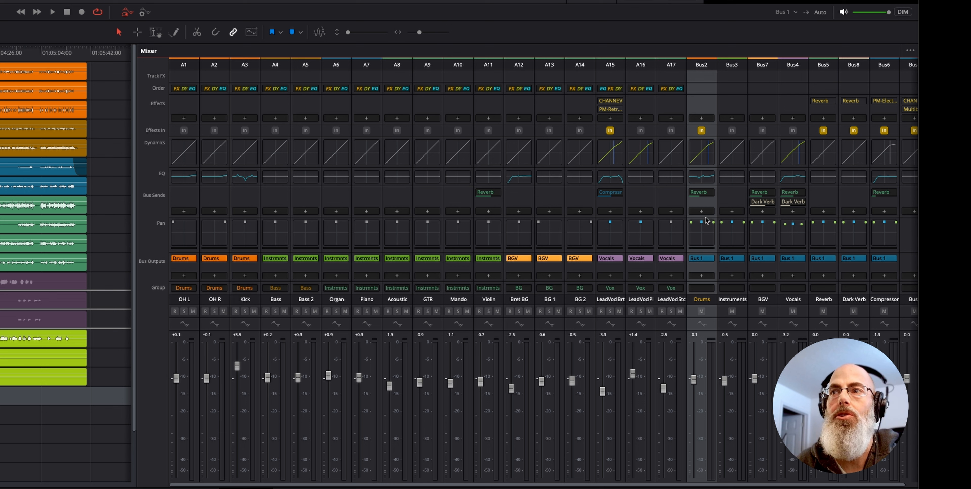
{"action": "mouse_move", "coordinate": [703, 198]}
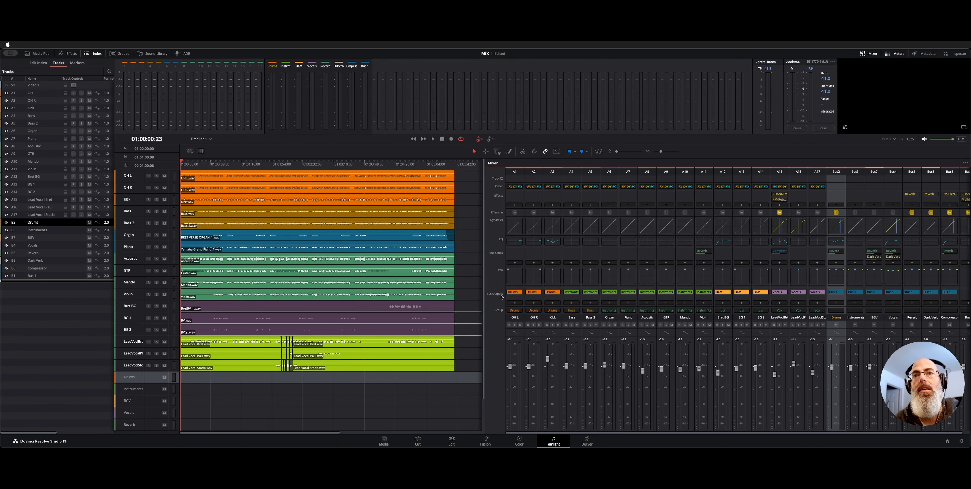
{"action": "left_click", "coordinate": [532, 299]}
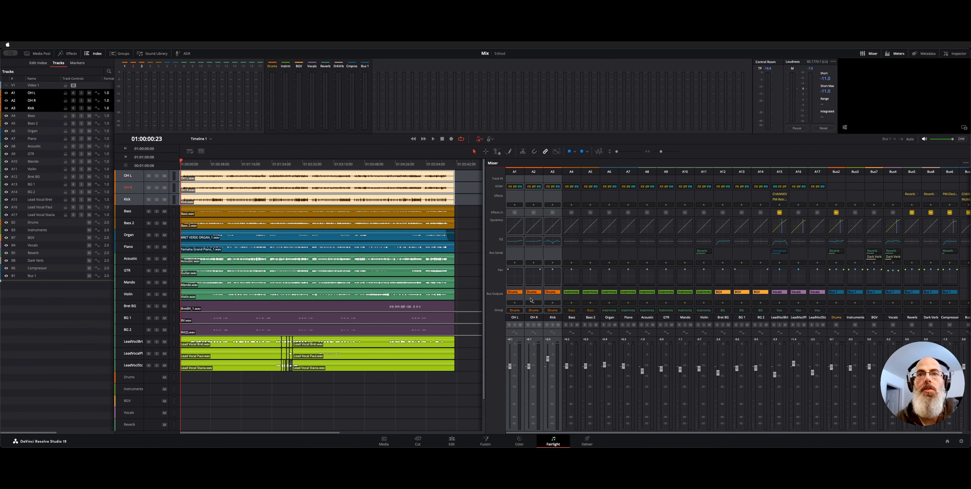
{"action": "double_click", "coordinate": [515, 242]}
{"action": "key", "text": "Escape"}
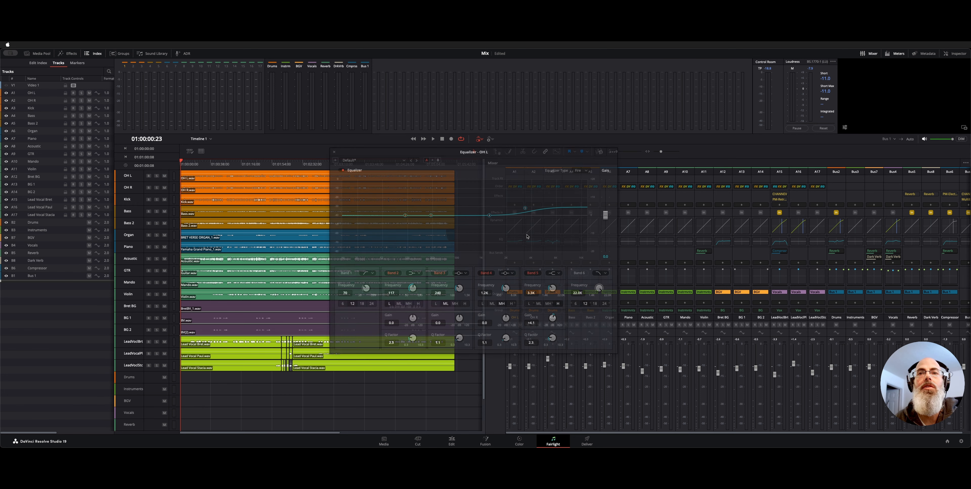
{"action": "double_click", "coordinate": [553, 241]}
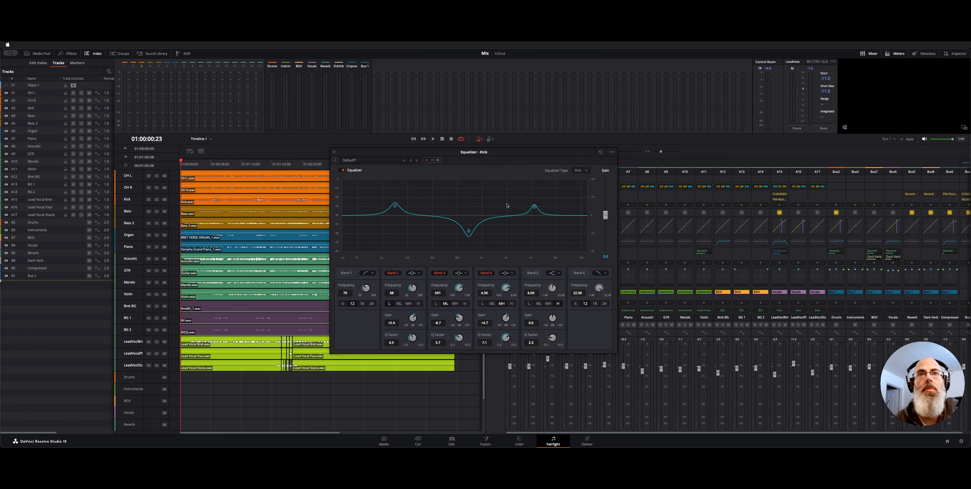
{"action": "left_click", "coordinate": [334, 152]}
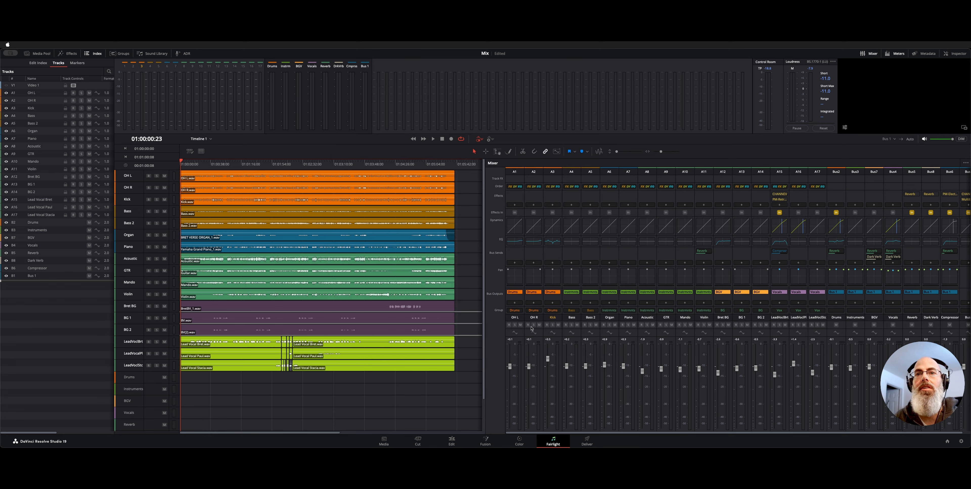
Solo the drum group, listen to it from the start of the timeline for about ten seconds, and remove the solo.
{"action": "left_click", "coordinate": [533, 324]}
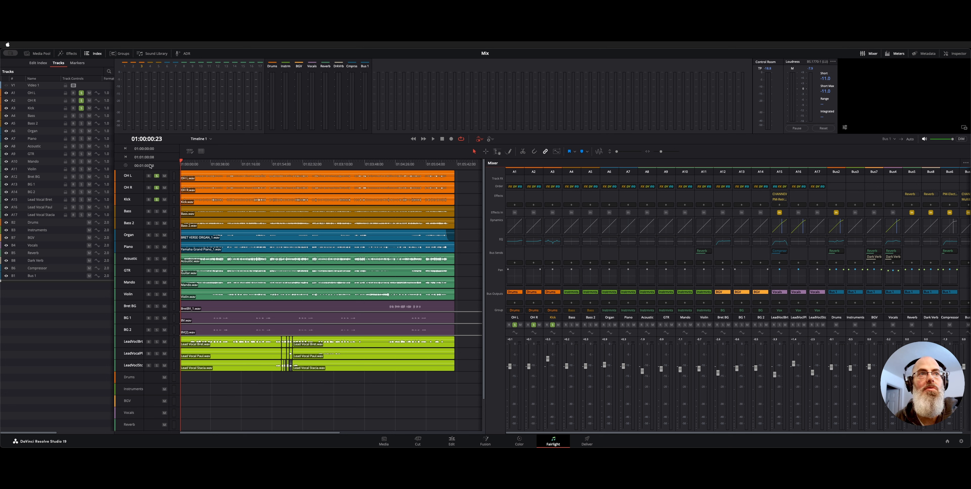
{"action": "key", "text": "Home"}
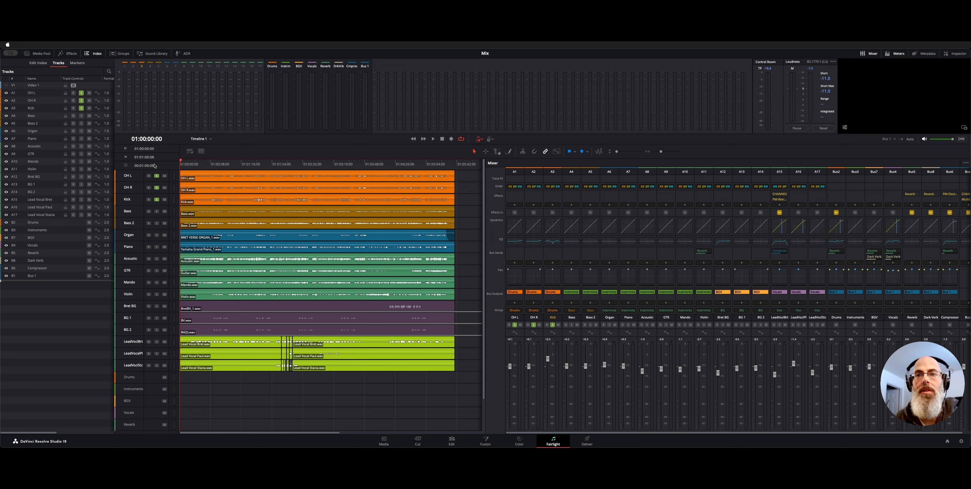
{"action": "key", "text": "space"}
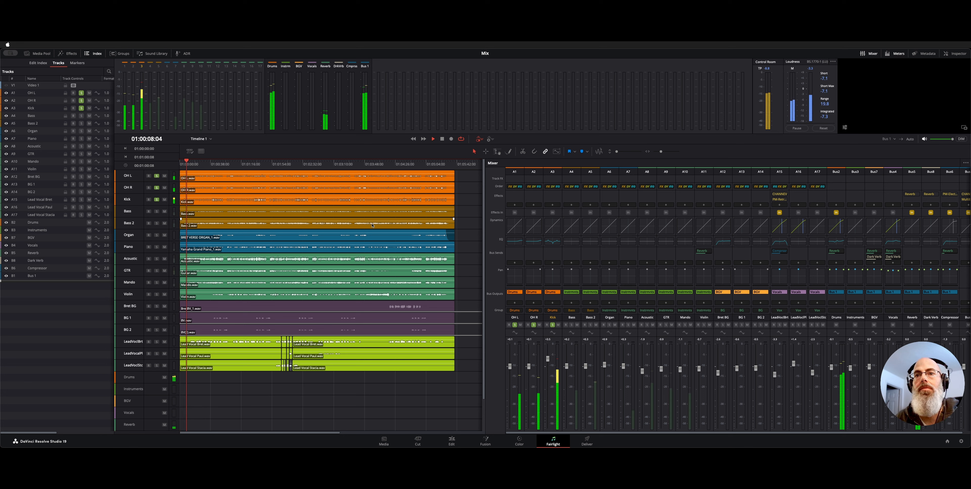
{"action": "key", "text": "space"}
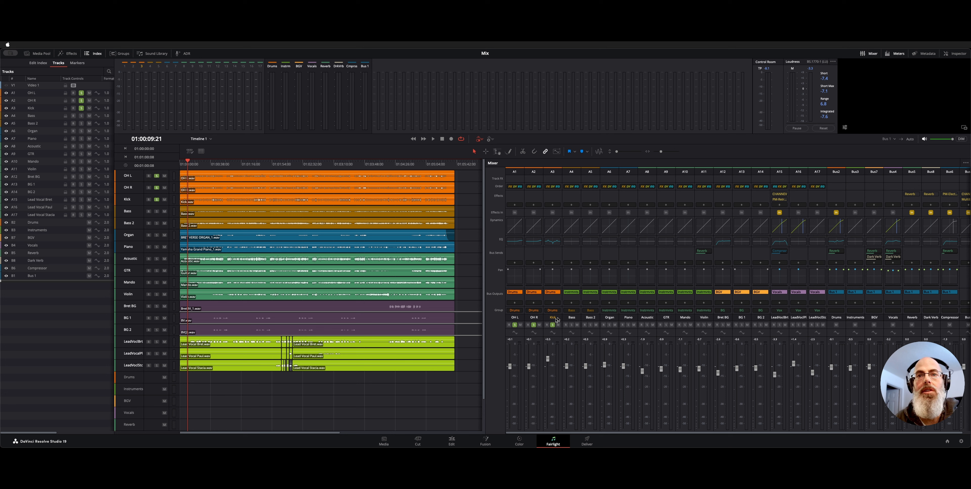
{"action": "left_click", "coordinate": [534, 325]}
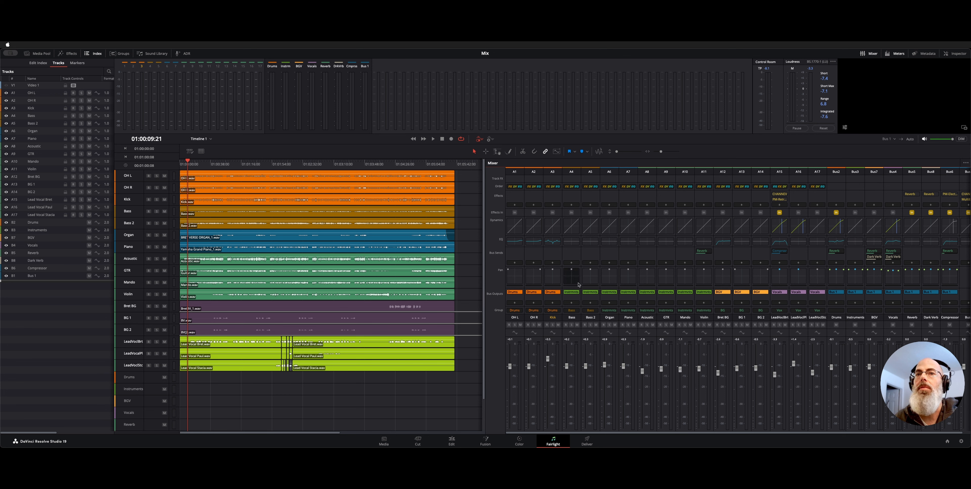
Select the grouped drum channels, the two bass channels and the Violin channel in turn to inspect their mixer strips.
{"action": "left_click", "coordinate": [538, 298]}
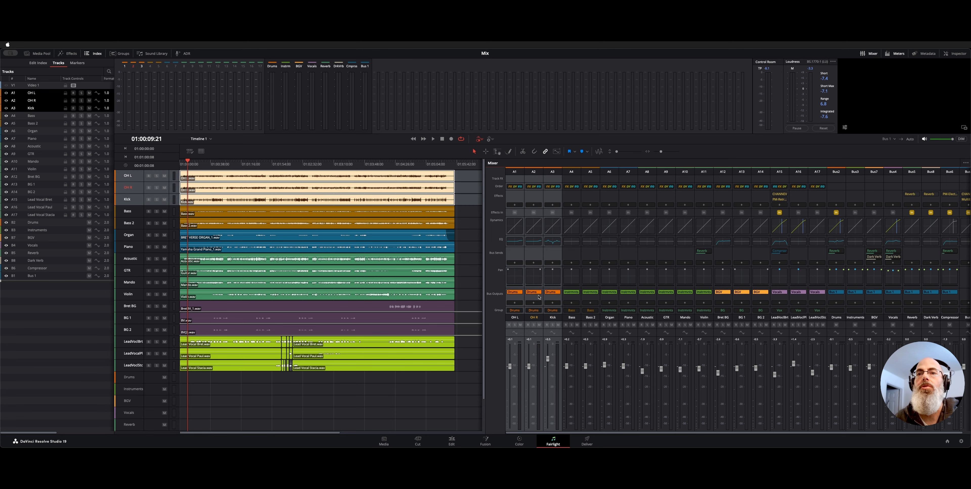
{"action": "left_click", "coordinate": [577, 300]}
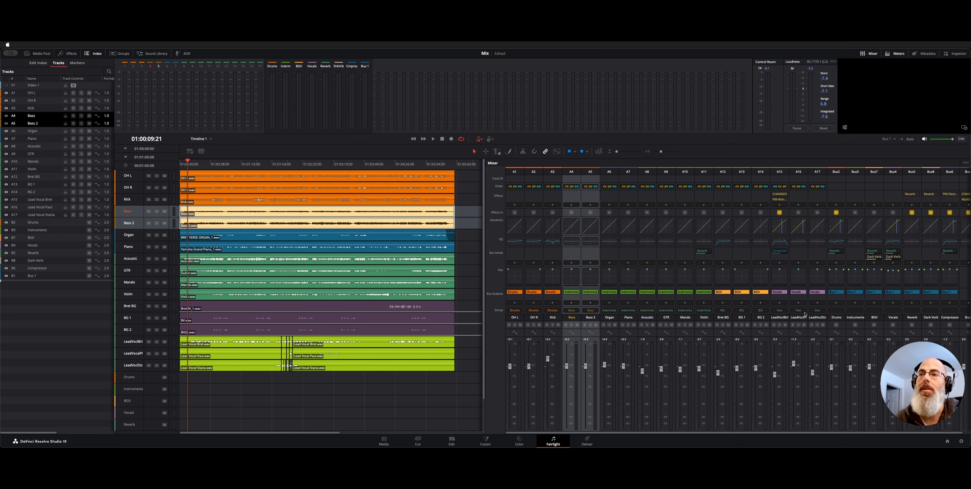
{"action": "scroll", "coordinate": [639, 260], "scroll_direction": "right", "scroll_amount": 1}
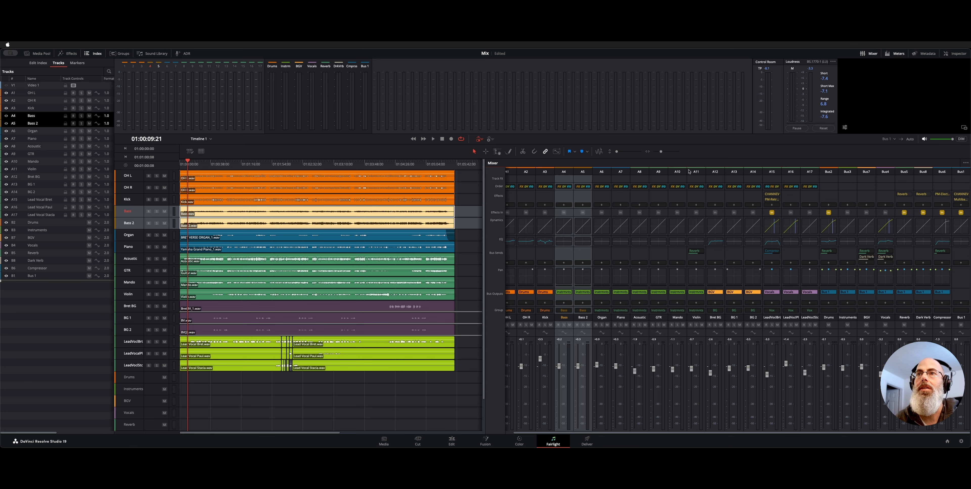
{"action": "left_click", "coordinate": [696, 228]}
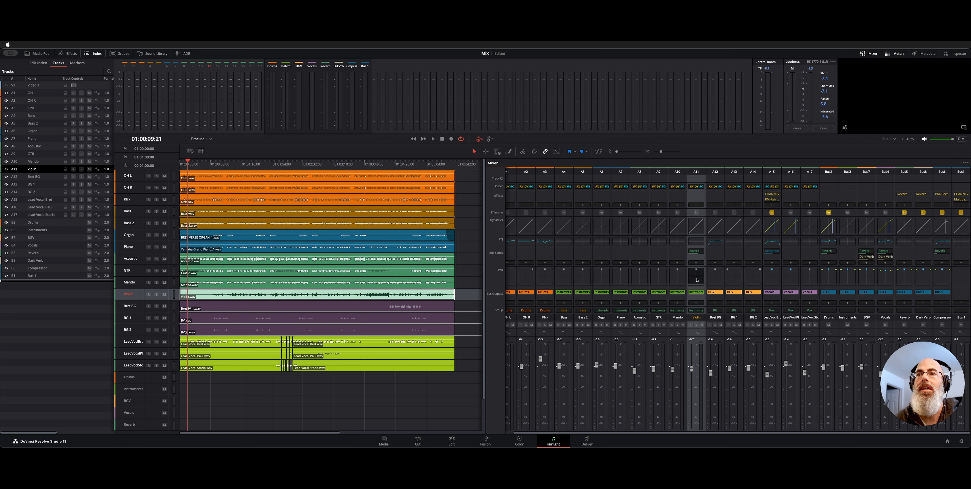
Select the grouped lead vocal channels and examine the de-esser, equalizer, compressor and tape sections of the CHANNEV effect on A15.
{"action": "left_click", "coordinate": [788, 196]}
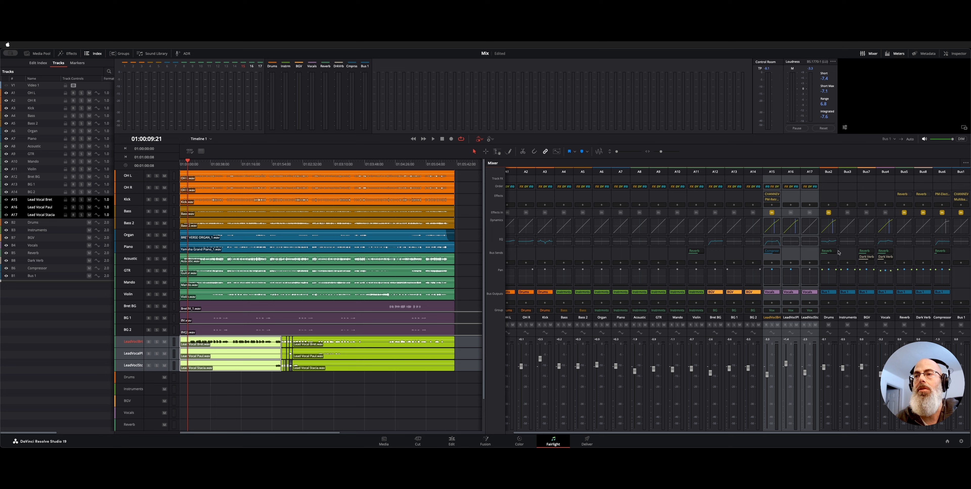
{"action": "left_click", "coordinate": [771, 194]}
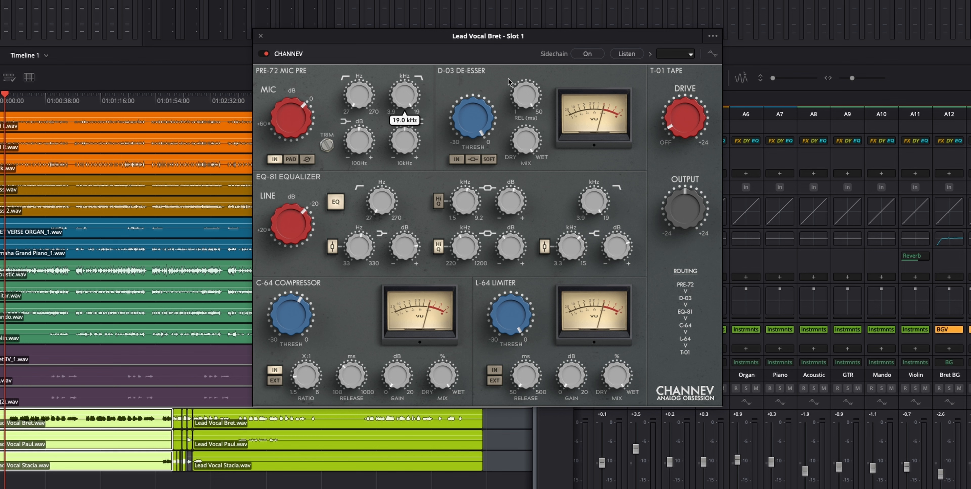
{"action": "mouse_move", "coordinate": [571, 179]}
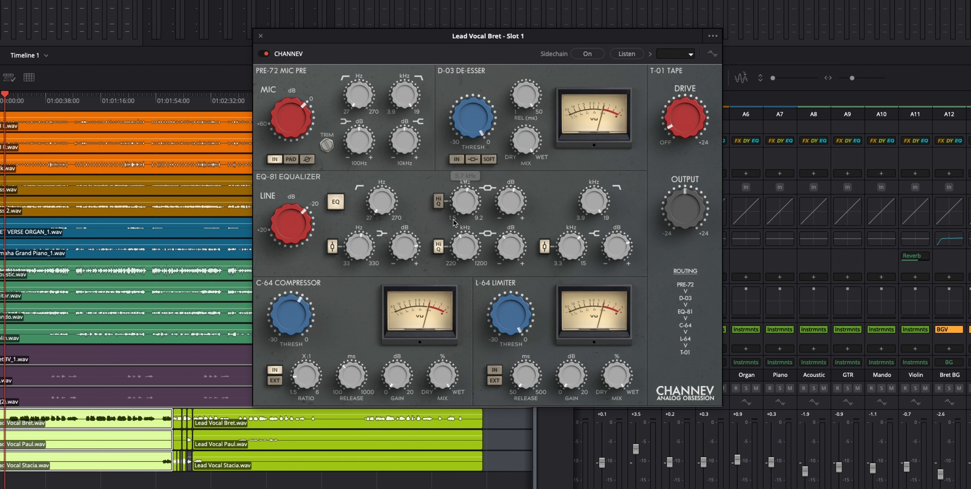
{"action": "mouse_move", "coordinate": [495, 310]}
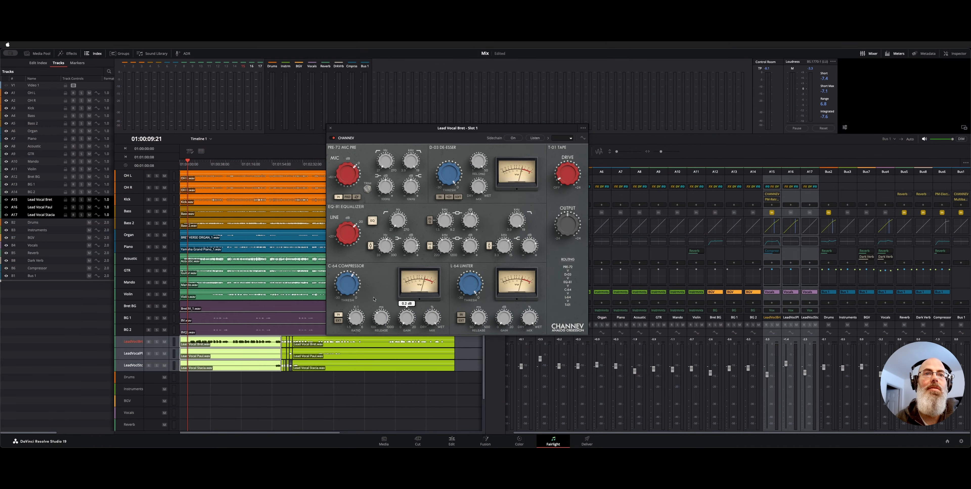
{"action": "mouse_move", "coordinate": [408, 317]}
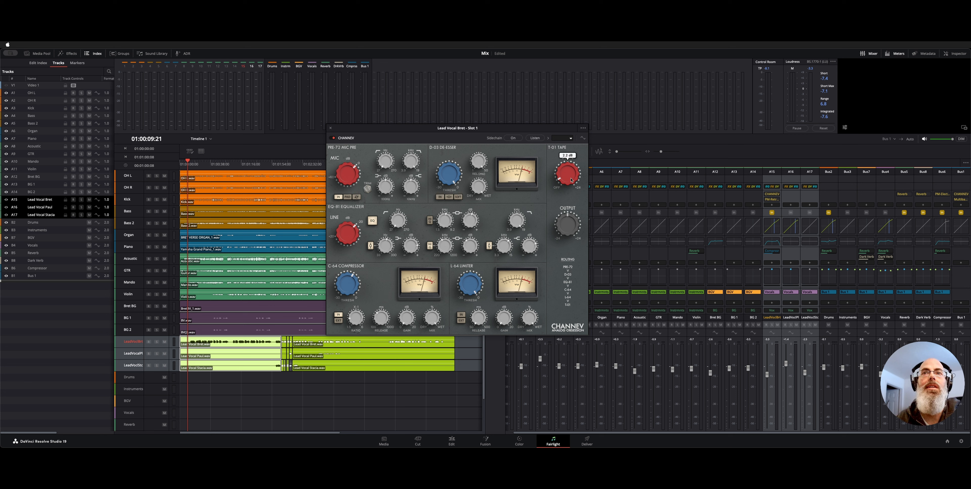
{"action": "left_click", "coordinate": [331, 128]}
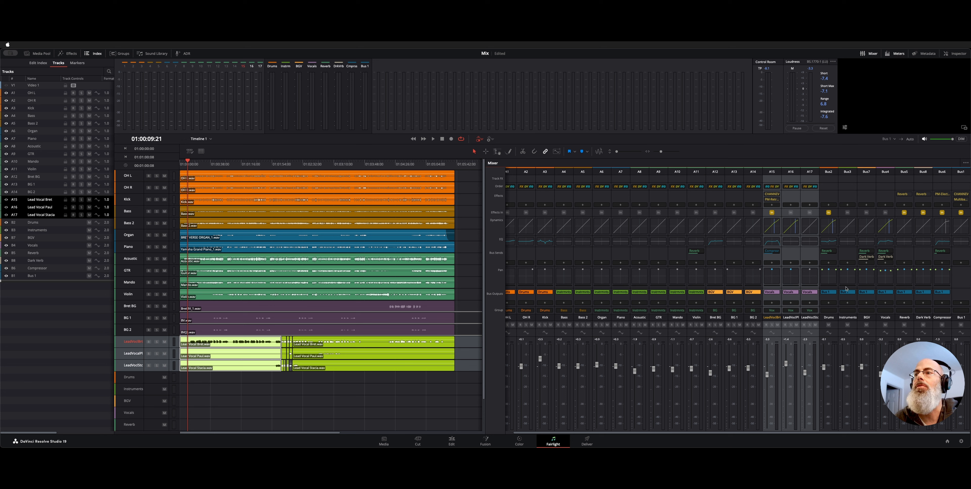
Open the PM-Retro Equalizer effect on channel A15 and reposition its window to examine its controls.
{"action": "left_click", "coordinate": [772, 199]}
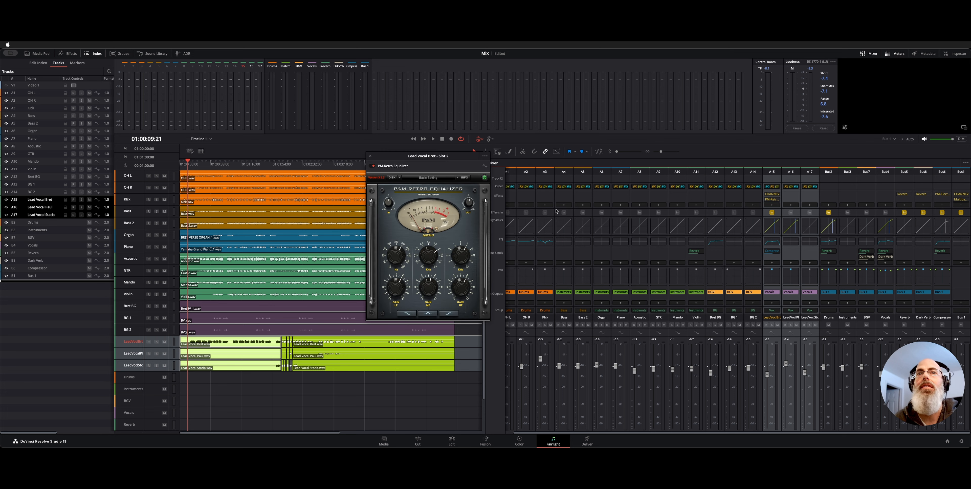
{"action": "left_click_drag", "start_coordinate": [450, 158], "coordinate": [496, 158]}
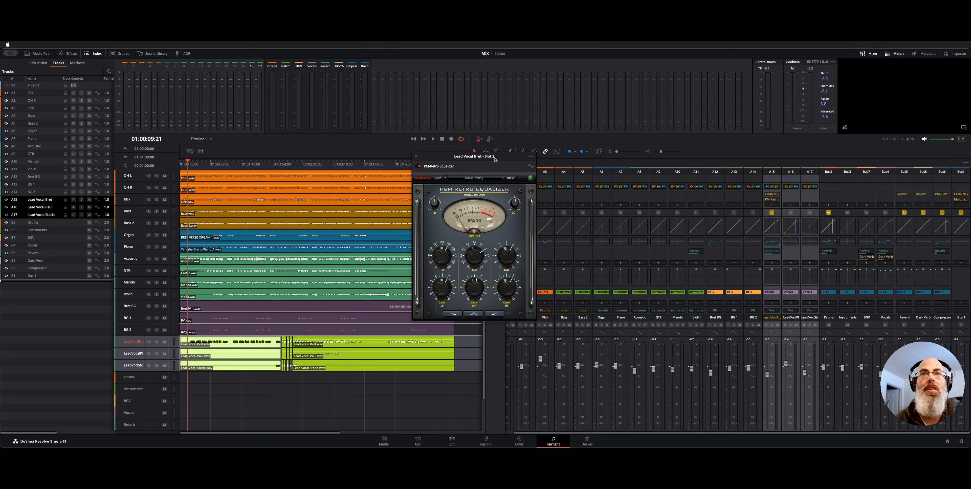
{"action": "left_click_drag", "start_coordinate": [495, 159], "coordinate": [470, 157]}
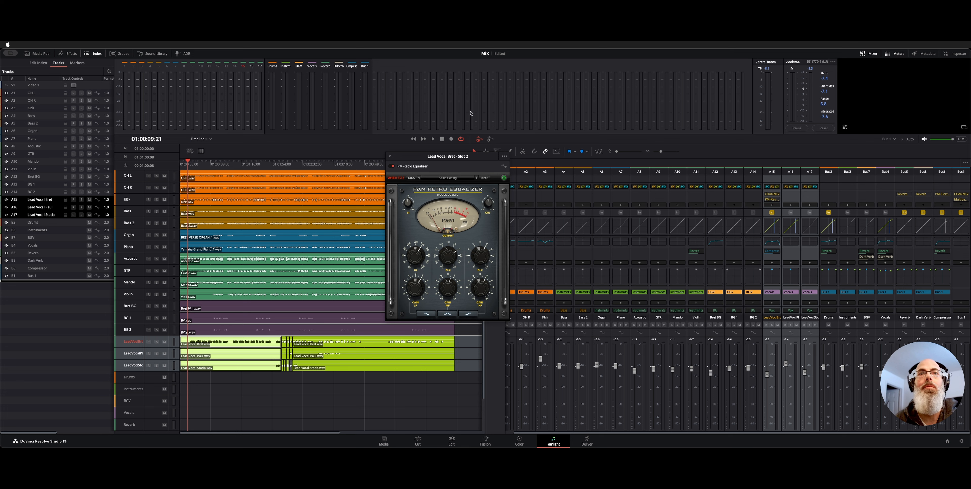
Close the PM-Retro Equalizer and examine the dynamics and equalizer settings of lead vocal channel A15.
{"action": "left_click", "coordinate": [390, 157]}
{"action": "double_click", "coordinate": [772, 226]}
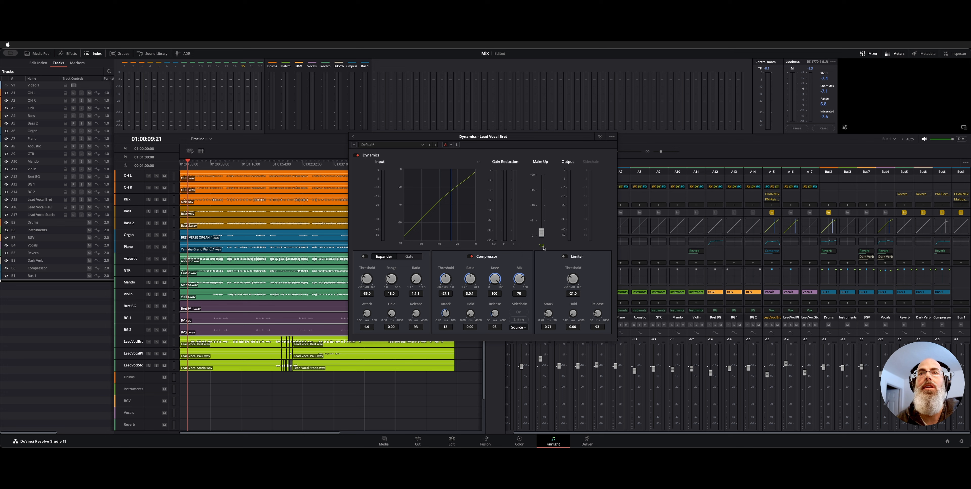
{"action": "double_click", "coordinate": [771, 241]}
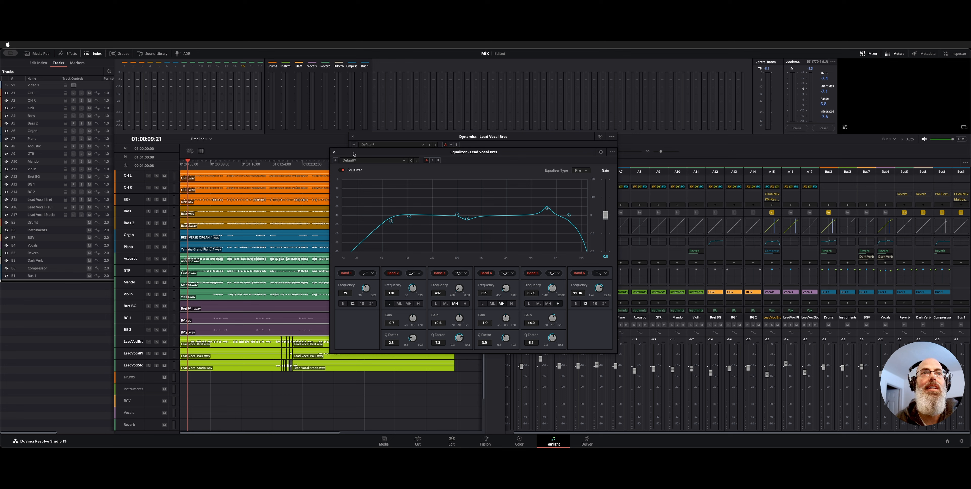
{"action": "left_click", "coordinate": [335, 152]}
{"action": "left_click", "coordinate": [353, 137]}
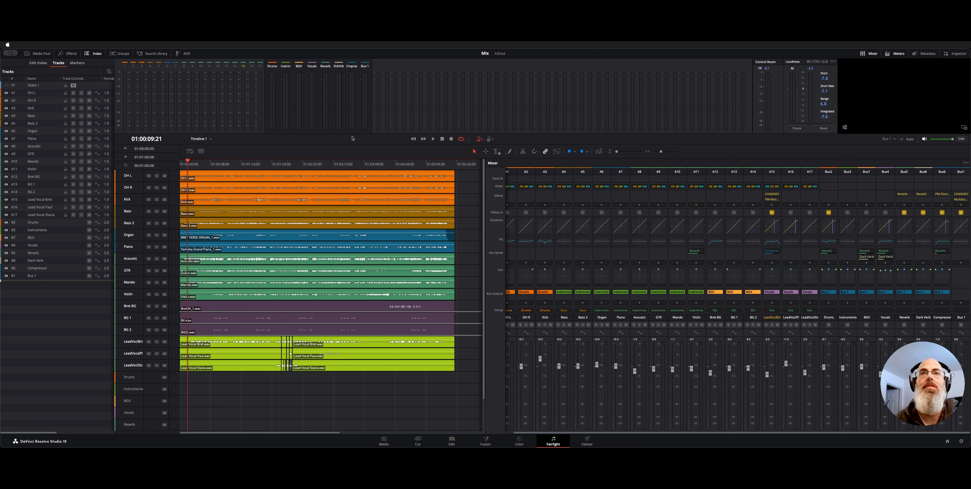
Solo the lead vocal group, play it from about 01:00:36, and mute the Reverb, Dark Verb and Compressor buses.
{"action": "left_click", "coordinate": [771, 324]}
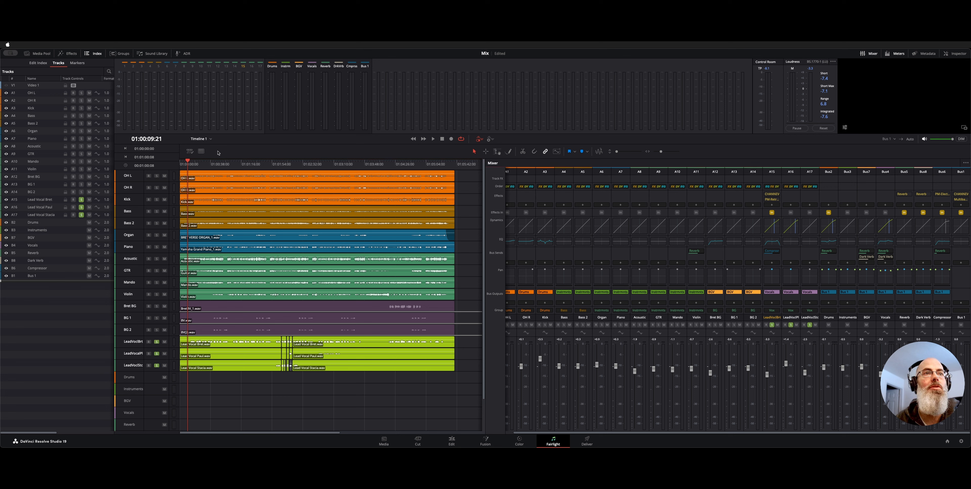
{"action": "left_click", "coordinate": [208, 164]}
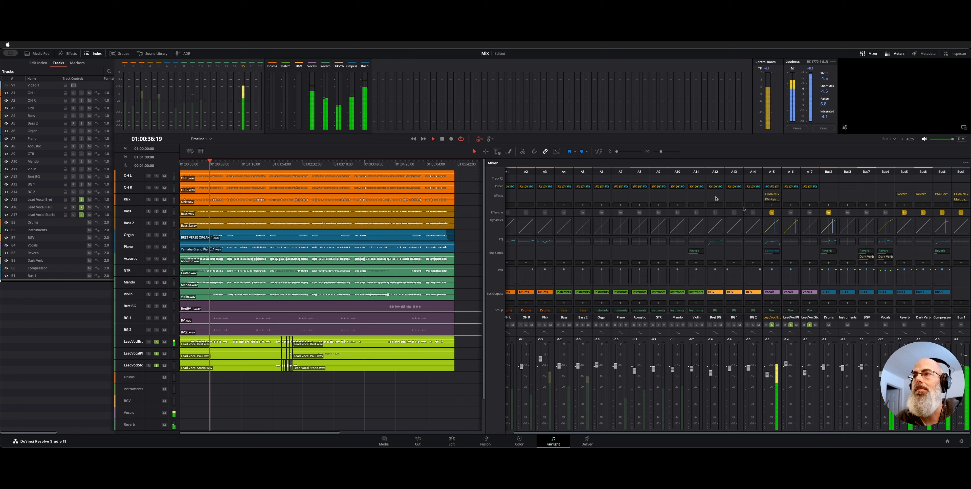
{"action": "left_click", "coordinate": [945, 324]}
{"action": "left_click", "coordinate": [904, 325]}
{"action": "left_click", "coordinate": [923, 325]}
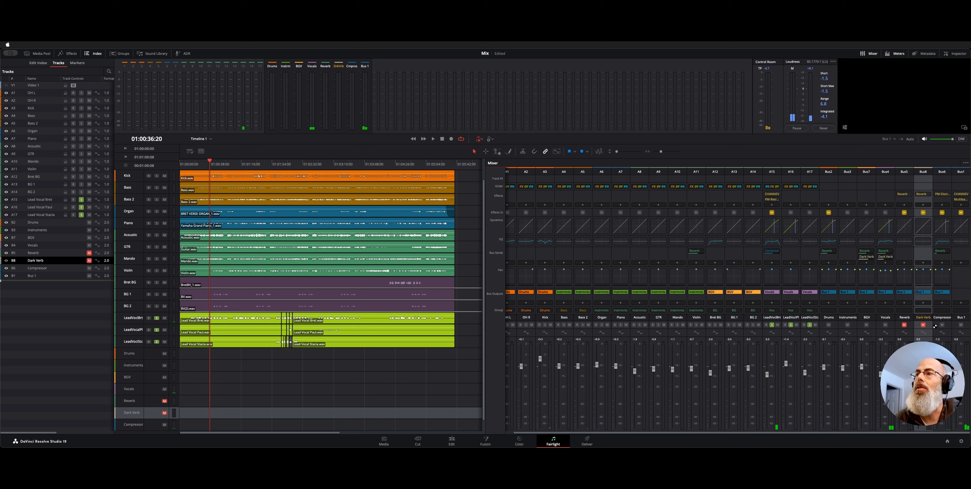
{"action": "left_click", "coordinate": [945, 325]}
{"action": "left_click", "coordinate": [943, 325]}
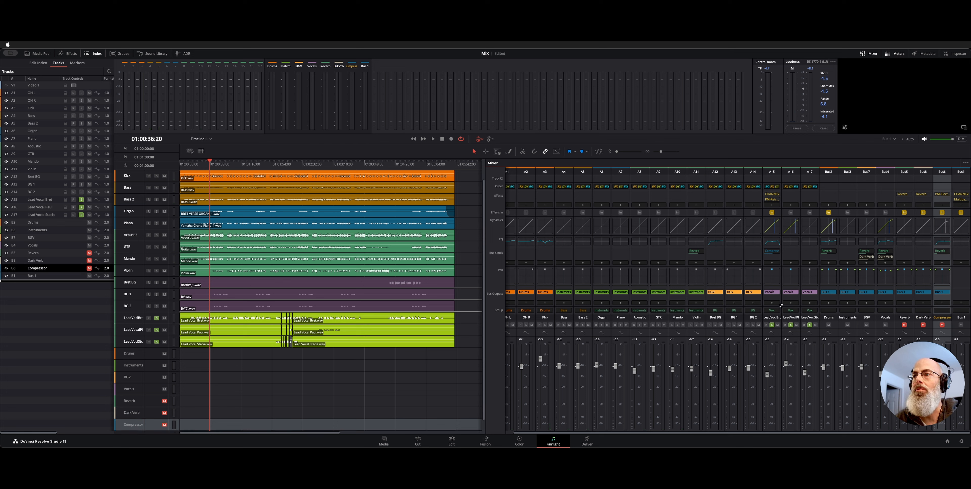
Listen to the soloed lead vocals without the effects buses from two timeline points, and return the playhead to 01:00:09:00.
{"action": "key", "text": "space"}
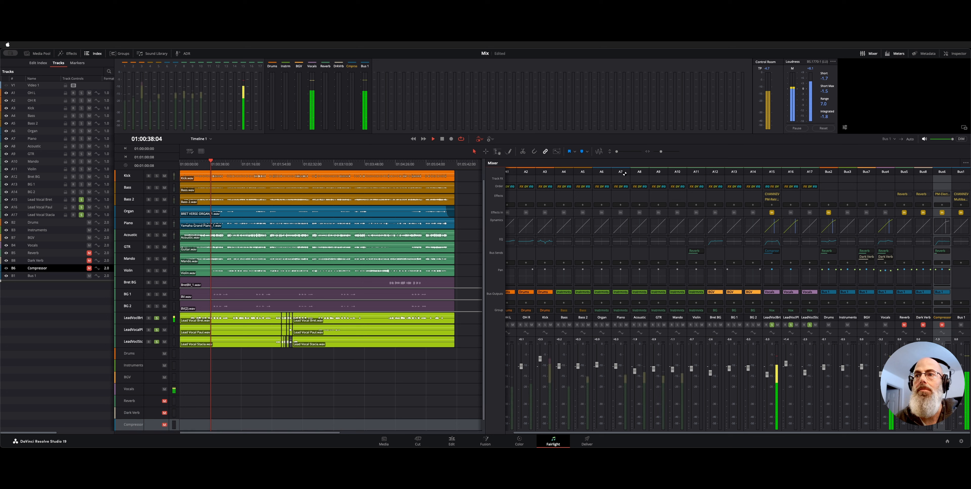
{"action": "left_click", "coordinate": [193, 164]}
{"action": "key", "text": "space"}
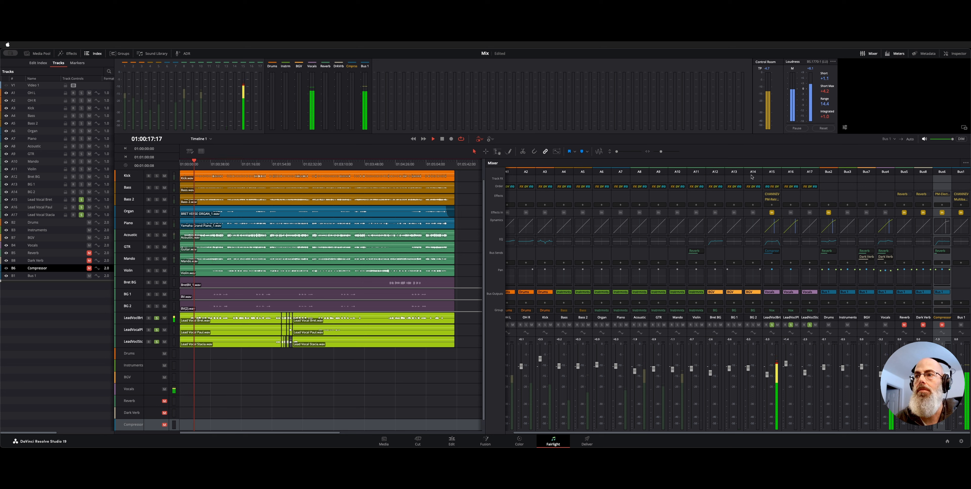
{"action": "left_click", "coordinate": [255, 178]}
{"action": "key", "text": "space"}
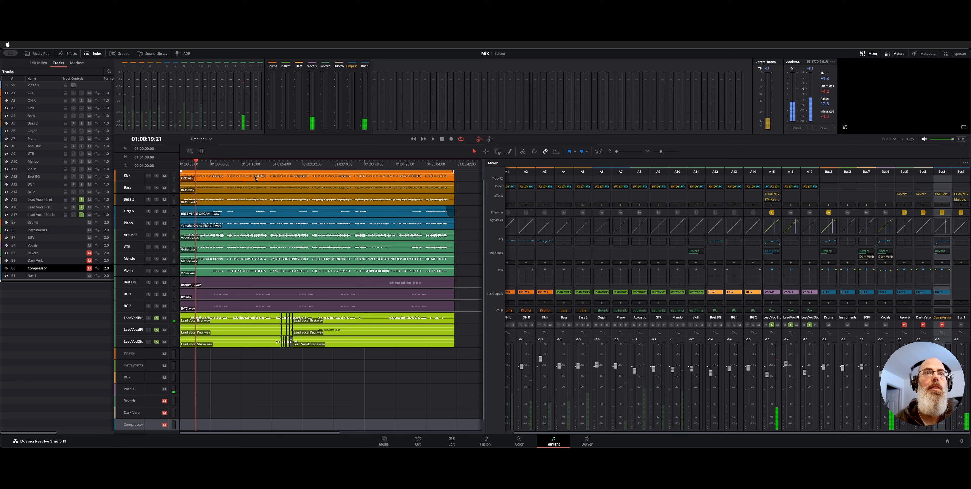
{"action": "left_click", "coordinate": [187, 166]}
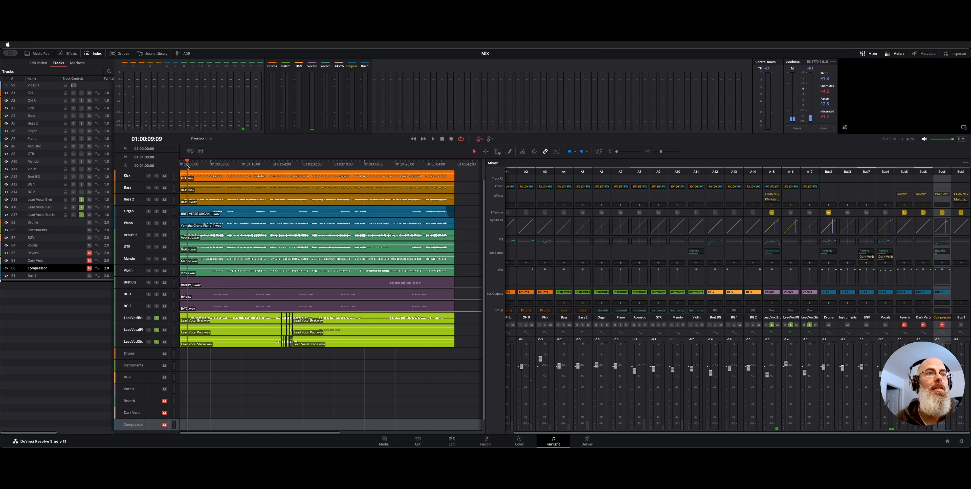
{"action": "left_click_drag", "start_coordinate": [187, 167], "coordinate": [187, 167]}
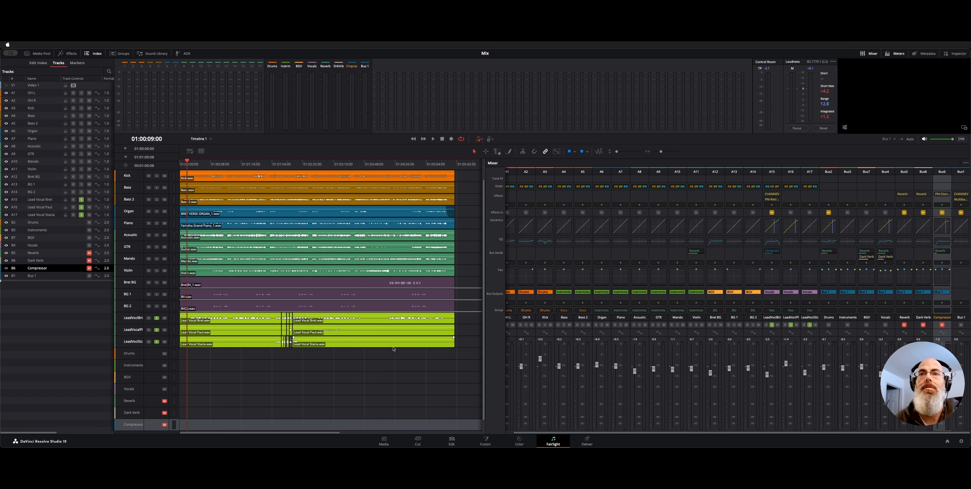
Remove the lead vocal solo and switch off channel A15's send to the Compressor bus.
{"action": "left_click", "coordinate": [772, 325]}
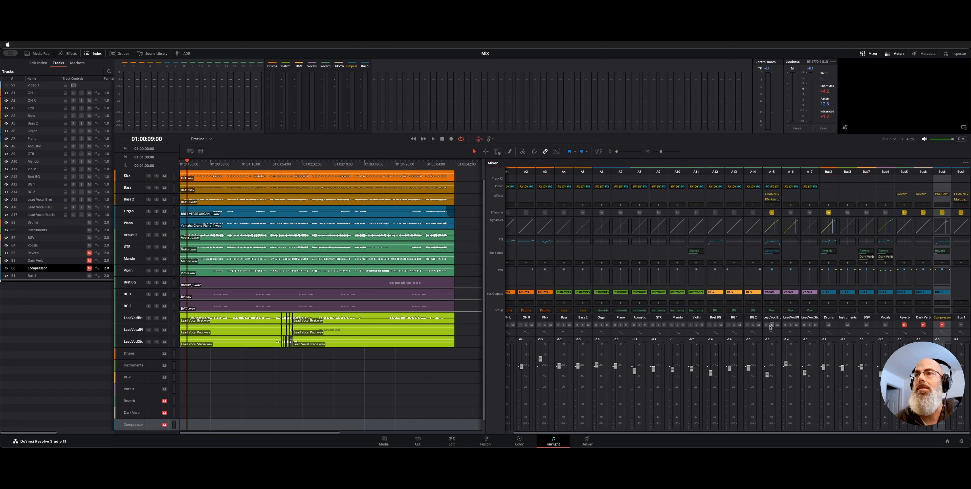
{"action": "left_click", "coordinate": [771, 251]}
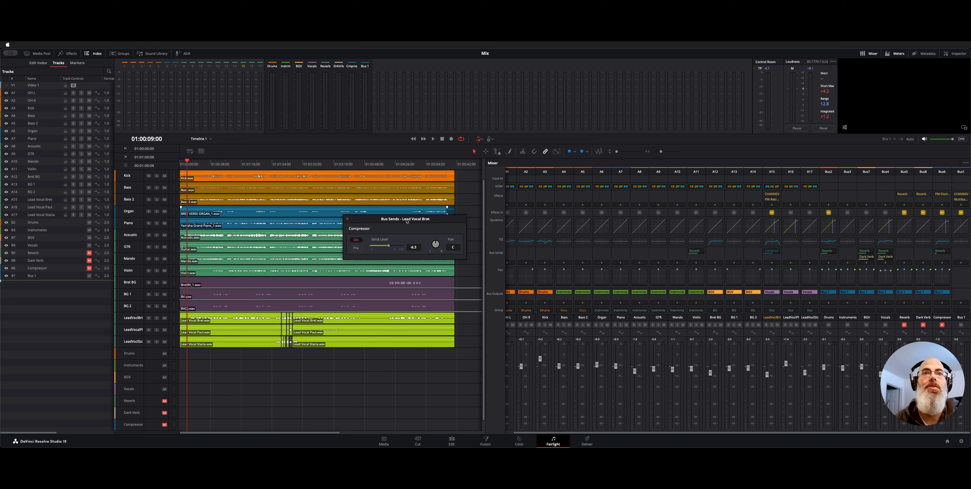
{"action": "left_click_drag", "start_coordinate": [406, 220], "coordinate": [393, 220]}
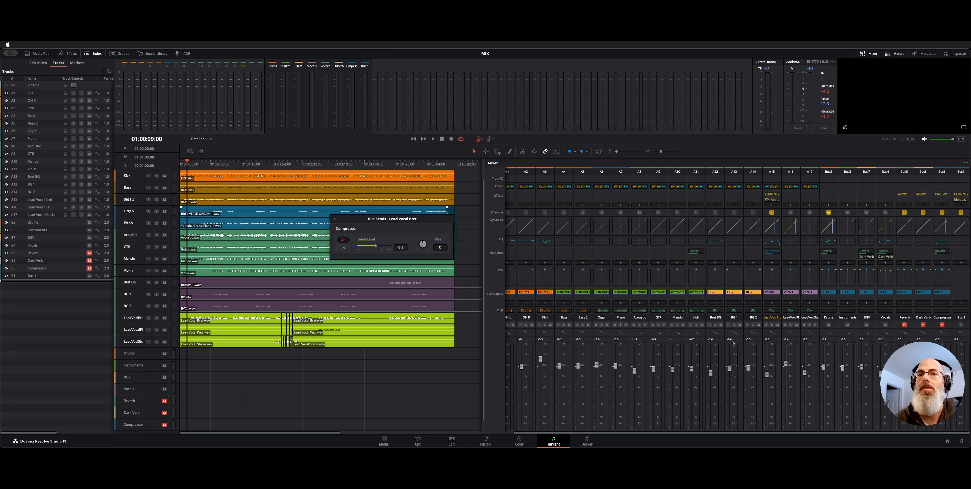
{"action": "left_click_drag", "start_coordinate": [371, 222], "coordinate": [363, 233]}
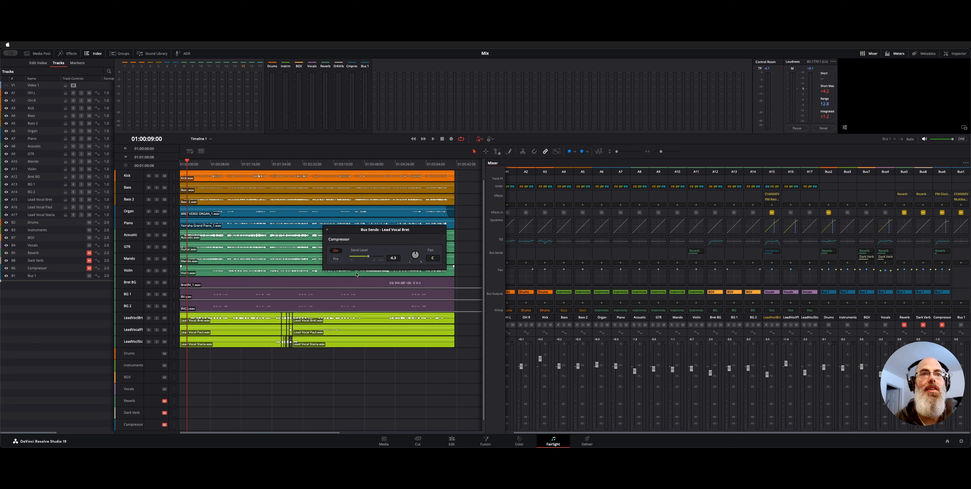
{"action": "left_click", "coordinate": [335, 251]}
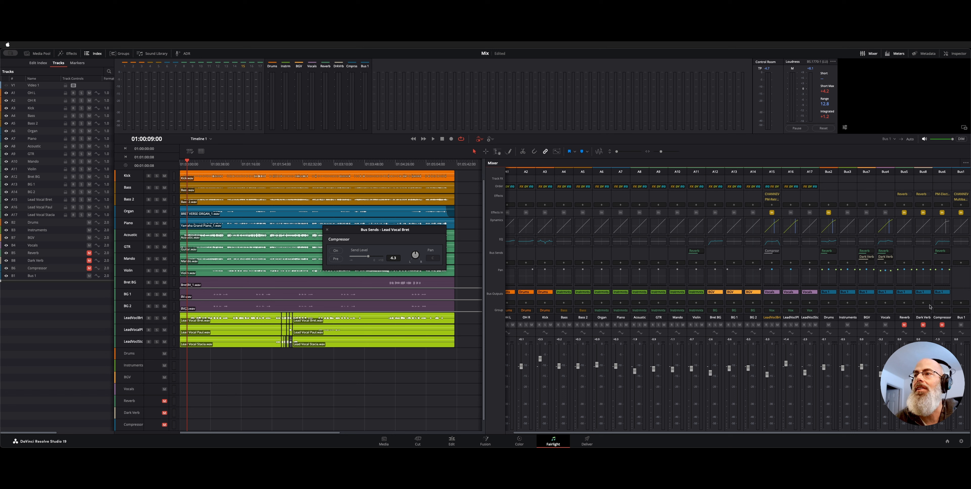
Unmute the Compressor bus, and play the lead vocal group soloed from 01:00:09:00.
{"action": "left_click", "coordinate": [942, 325]}
{"action": "left_click", "coordinate": [782, 301]}
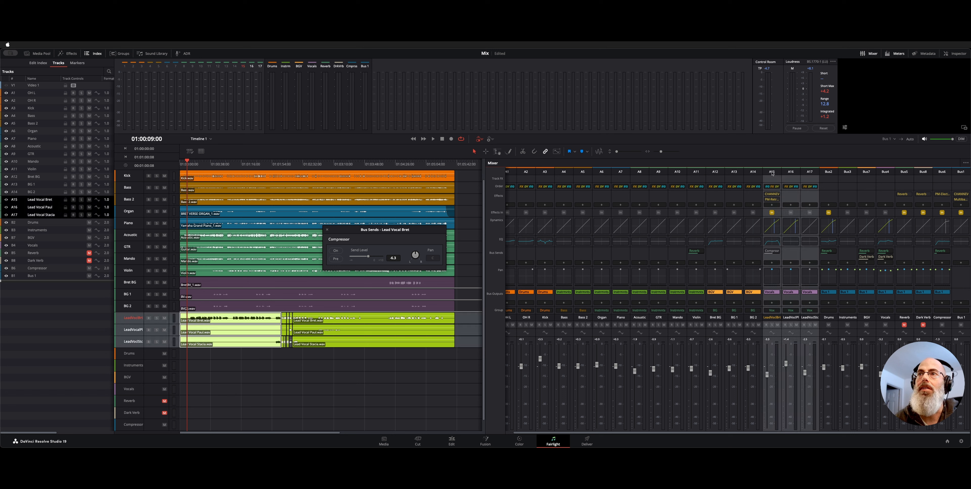
{"action": "left_click", "coordinate": [772, 324]}
{"action": "left_click", "coordinate": [342, 254]}
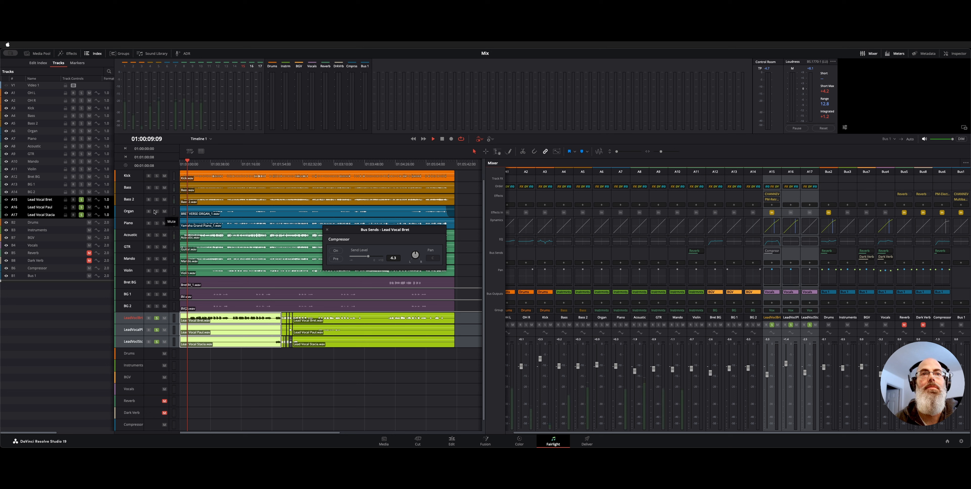
{"action": "key", "text": "space"}
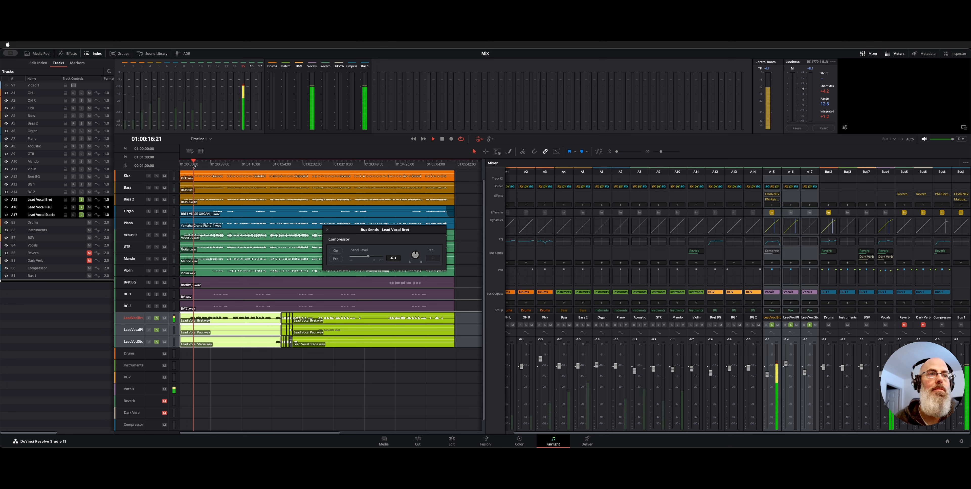
Compare the A15 vocal with its Compressor send on and off during playback, leaving the send on, and close the send window.
{"action": "left_click", "coordinate": [336, 252]}
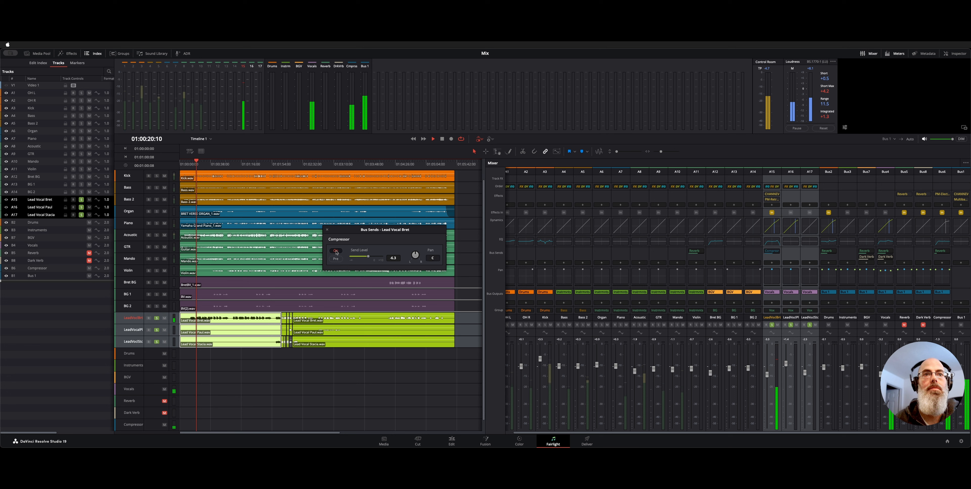
{"action": "left_click", "coordinate": [336, 252]}
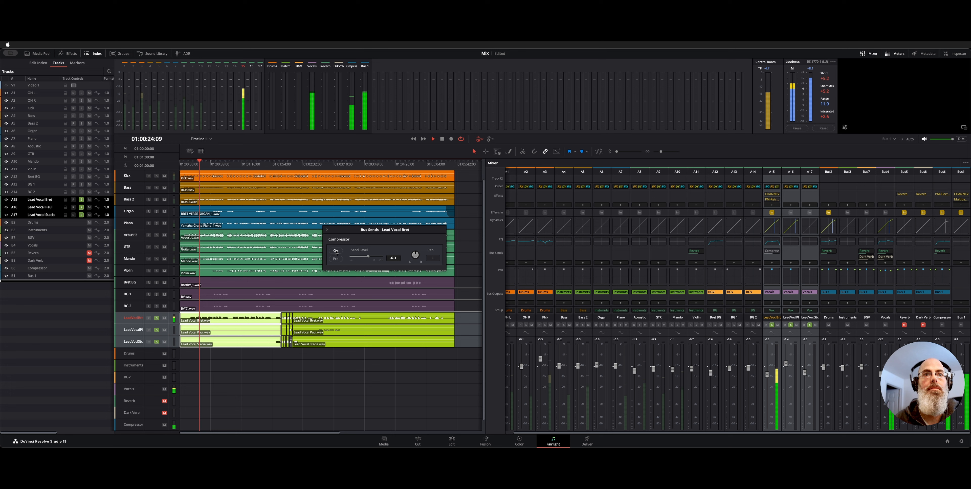
{"action": "left_click", "coordinate": [336, 251]}
{"action": "key", "text": "space"}
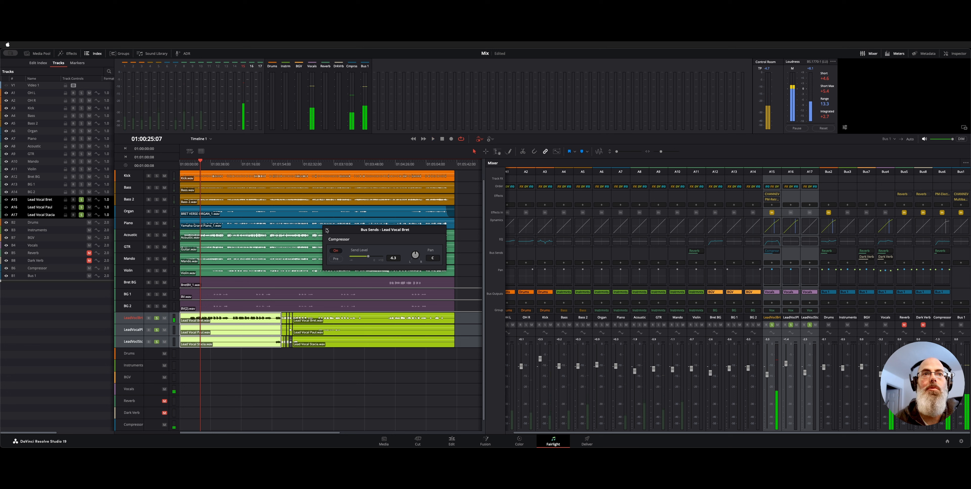
{"action": "left_click", "coordinate": [326, 230]}
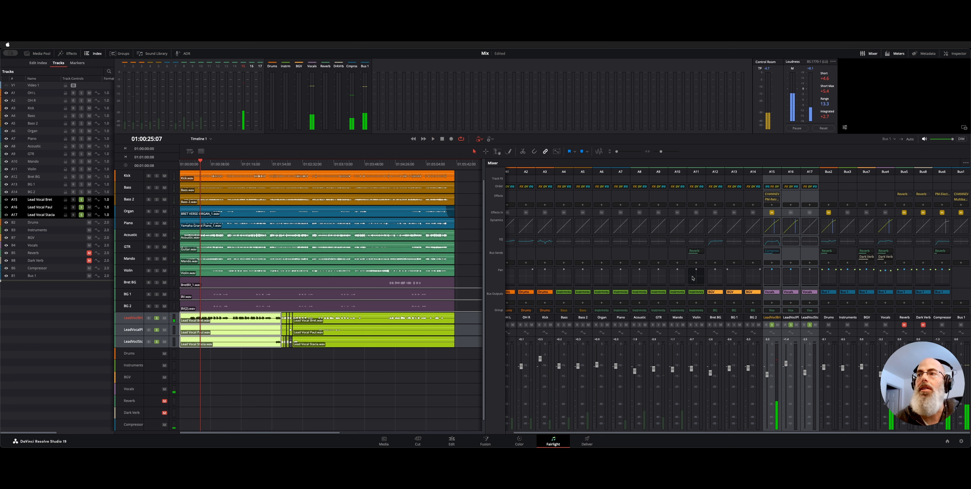
Examine the PM-Electro Optical effect on the Compressor bus during brief playback, and review the A15 send to that bus.
{"action": "left_click", "coordinate": [941, 194]}
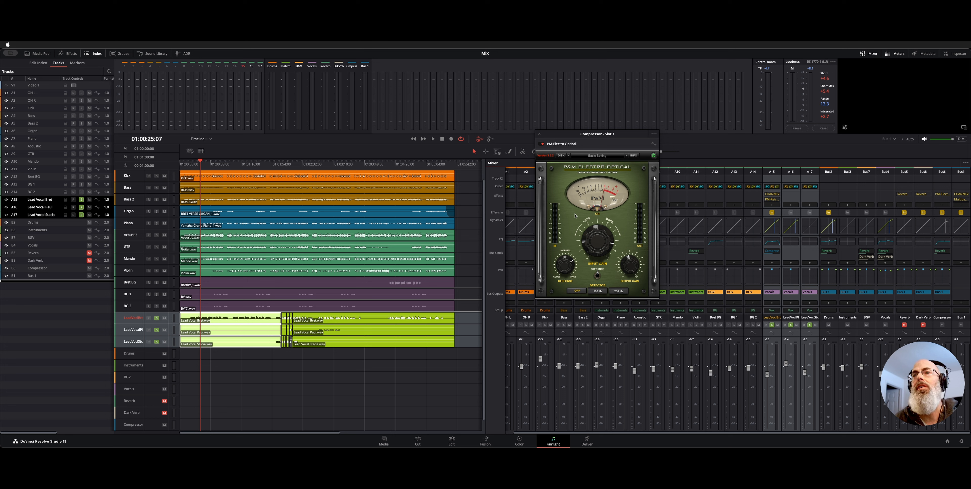
{"action": "key", "text": "space"}
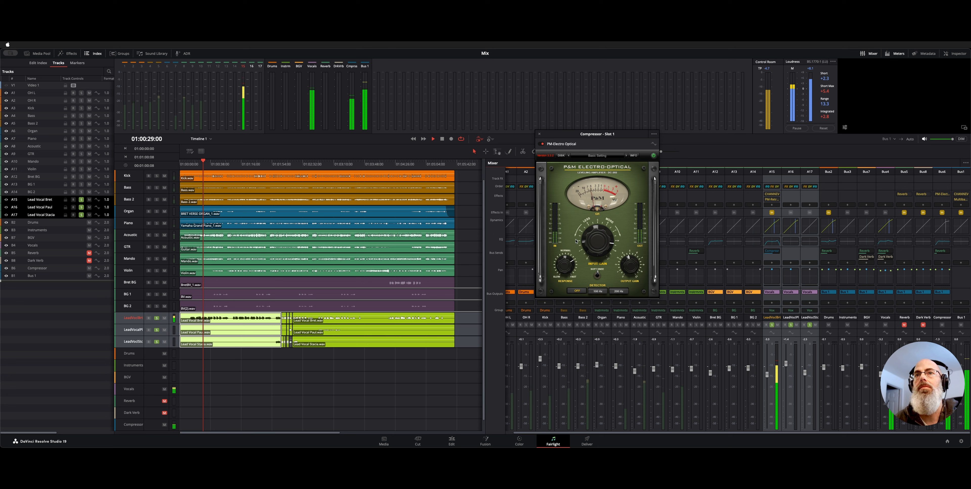
{"action": "key", "text": "space"}
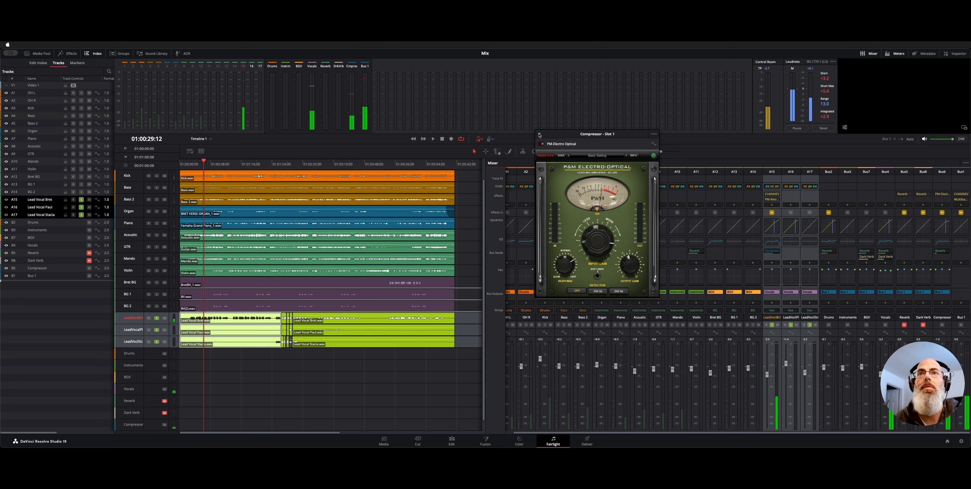
{"action": "left_click", "coordinate": [540, 135]}
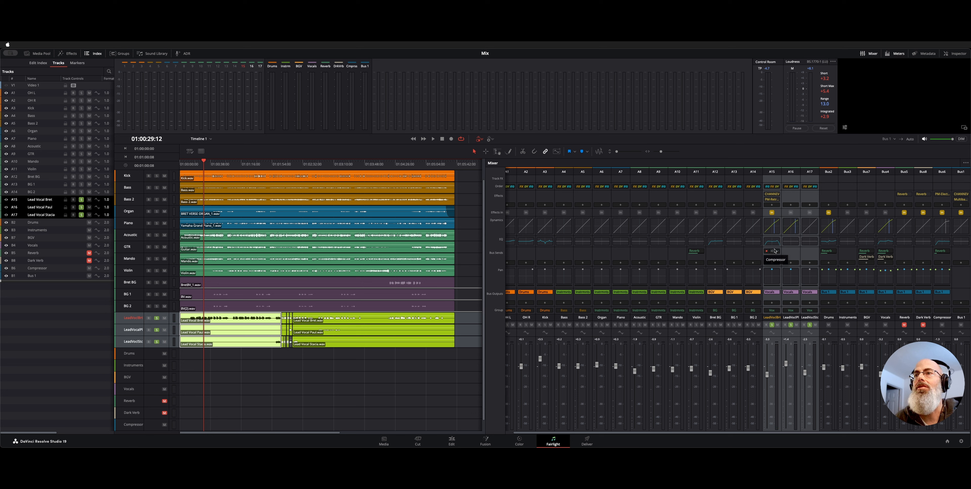
{"action": "left_click", "coordinate": [774, 251]}
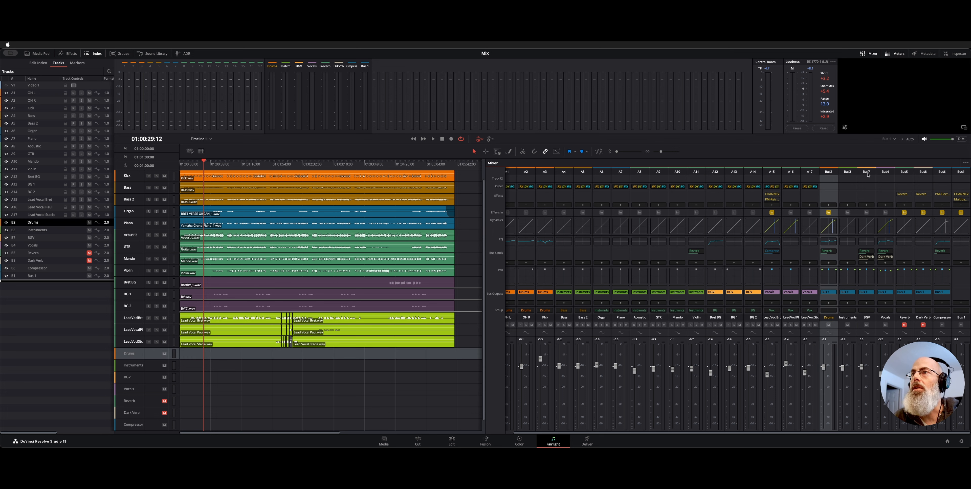
Select the BGV, Vocals, Reverb and Dark Verb buses in turn to inspect their mixer strips.
{"action": "left_click", "coordinate": [867, 174]}
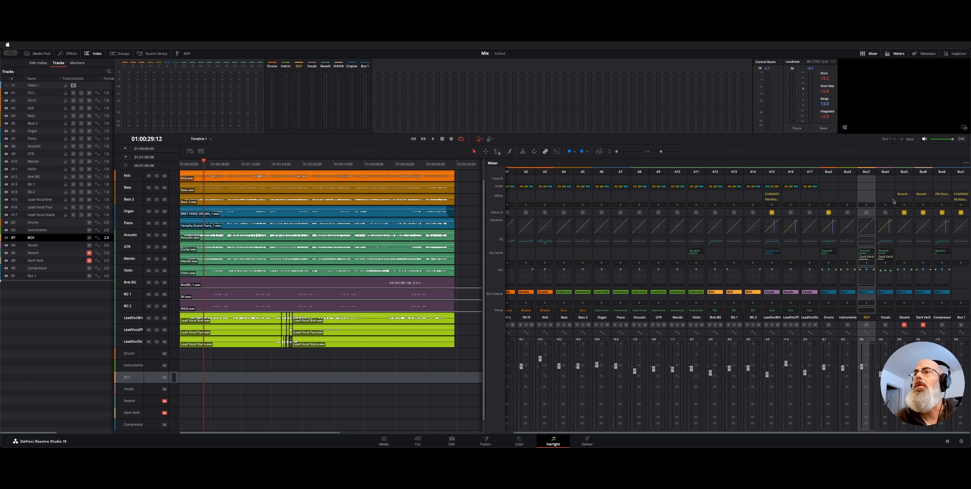
{"action": "left_click", "coordinate": [883, 319]}
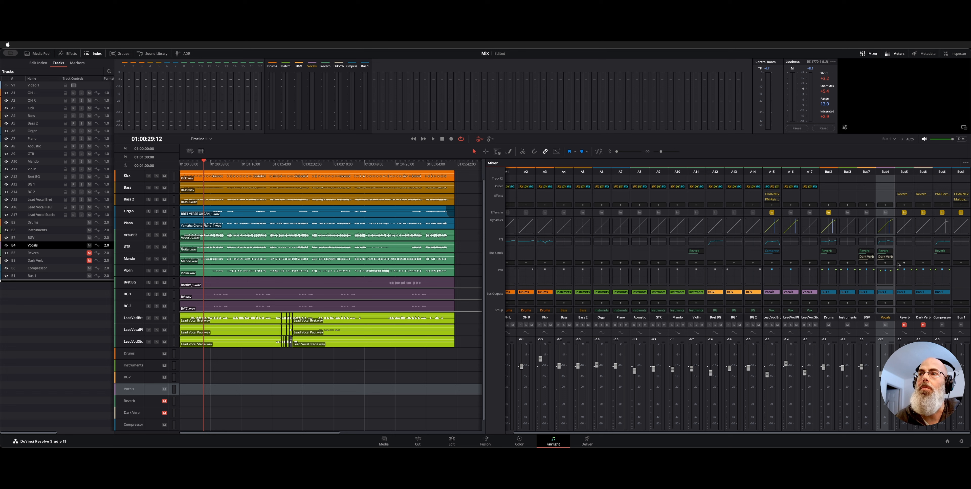
{"action": "left_click", "coordinate": [904, 317]}
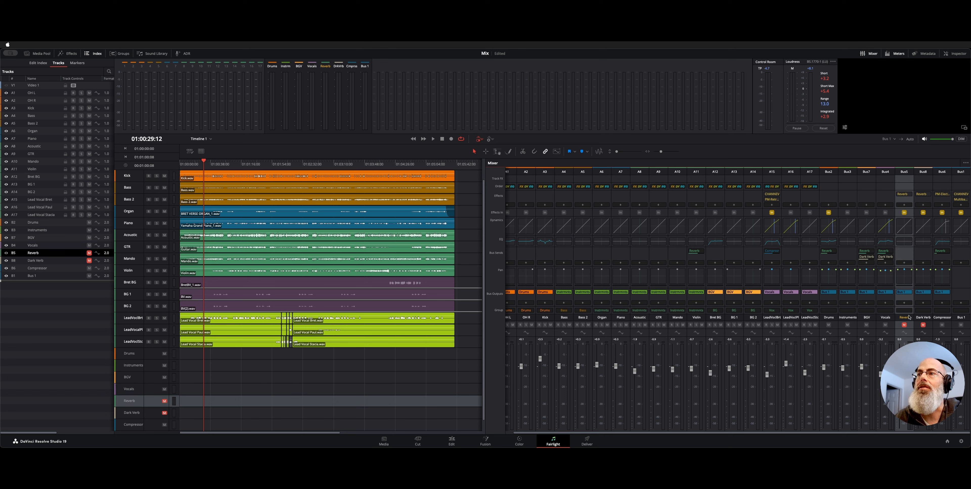
{"action": "left_click", "coordinate": [923, 317]}
Open the Reverb effect on the Reverb bus and reposition its window to examine the settings.
{"action": "left_click", "coordinate": [904, 318]}
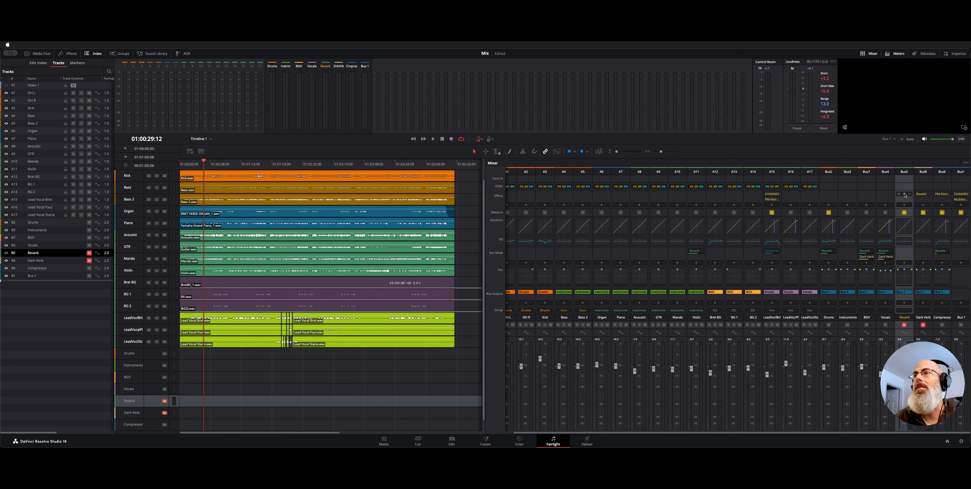
{"action": "left_click", "coordinate": [902, 193]}
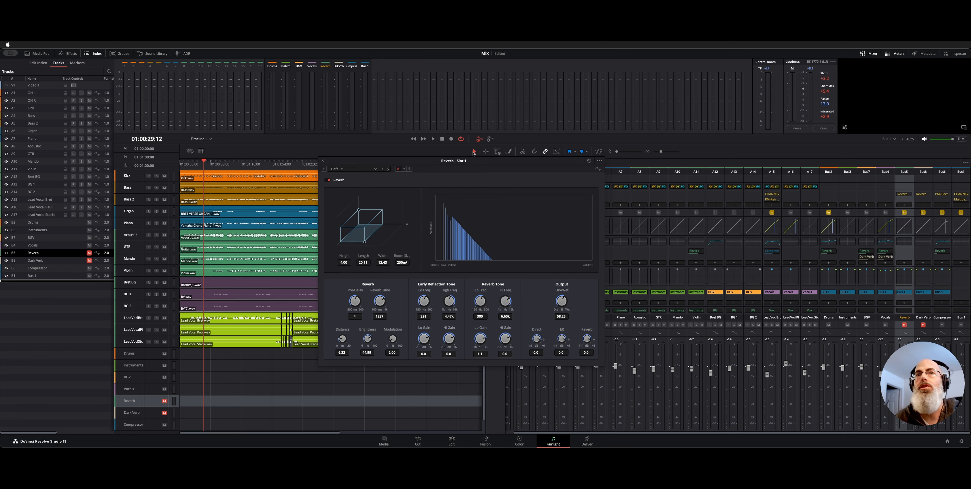
{"action": "left_click_drag", "start_coordinate": [481, 165], "coordinate": [423, 165]}
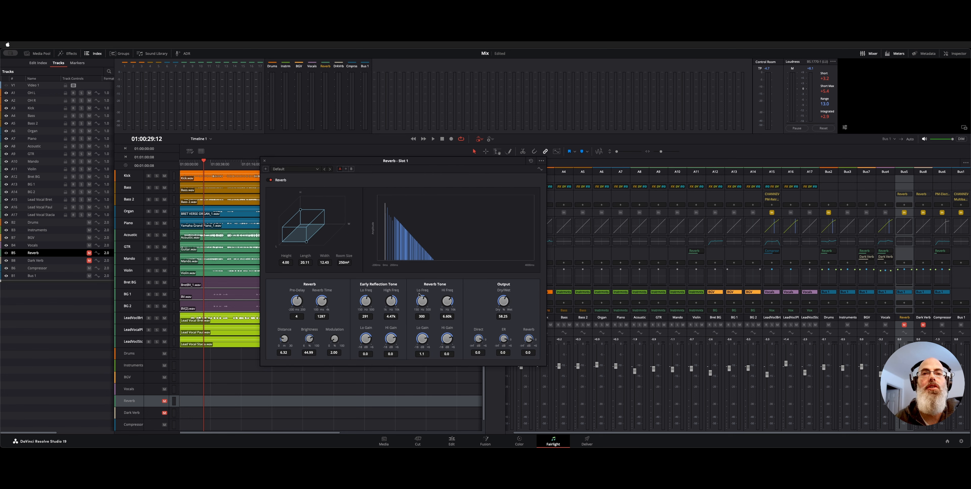
Compare the Dark Verb bus's Reverb effect side by side with the Reverb bus's, close both, and check the Reverb bus's output options.
{"action": "left_click", "coordinate": [922, 195]}
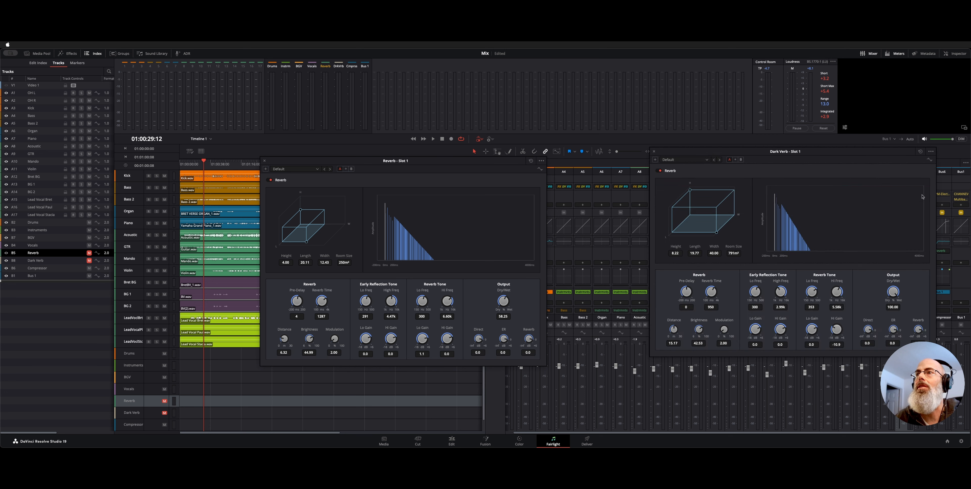
{"action": "left_click_drag", "start_coordinate": [798, 153], "coordinate": [697, 161]}
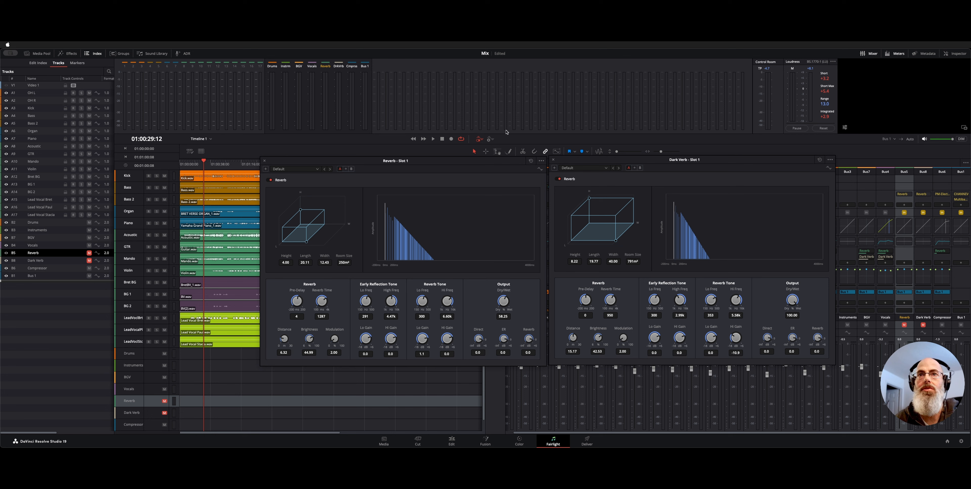
{"action": "left_click", "coordinate": [553, 160]}
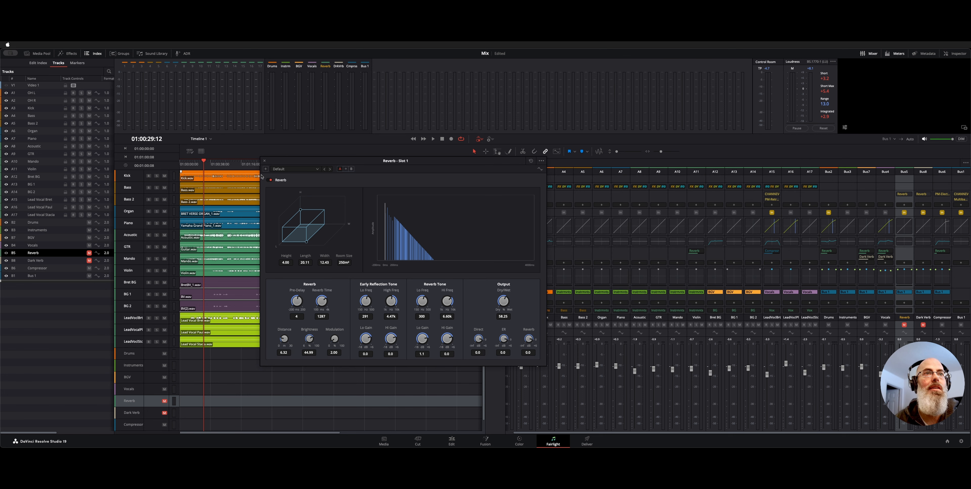
{"action": "left_click", "coordinate": [264, 162]}
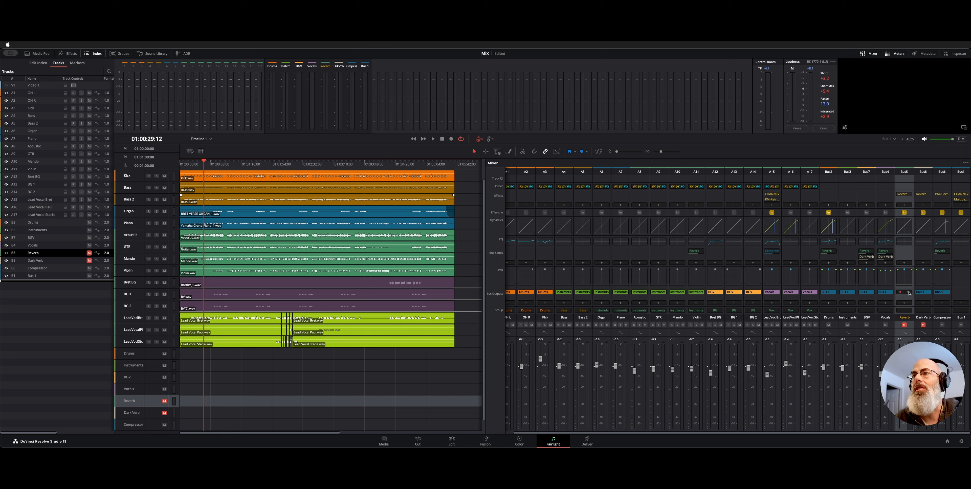
{"action": "left_click", "coordinate": [904, 292]}
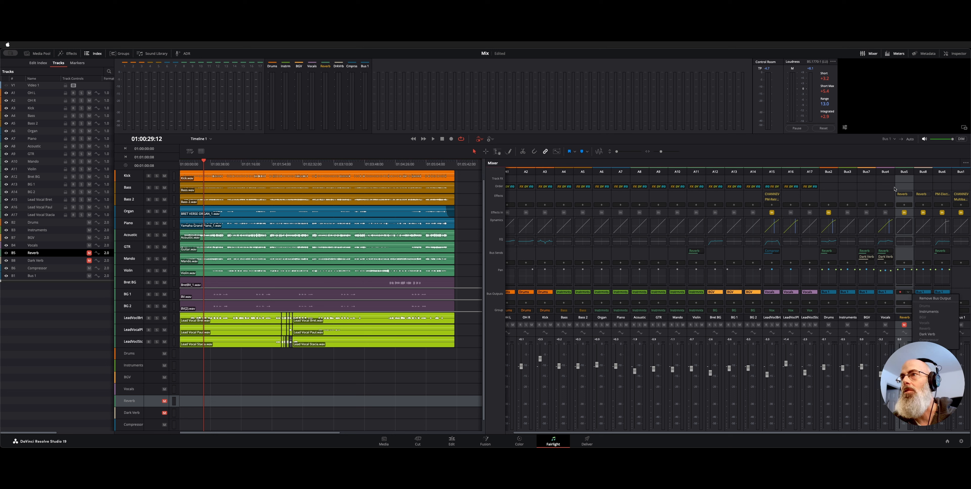
{"action": "left_click", "coordinate": [869, 173]}
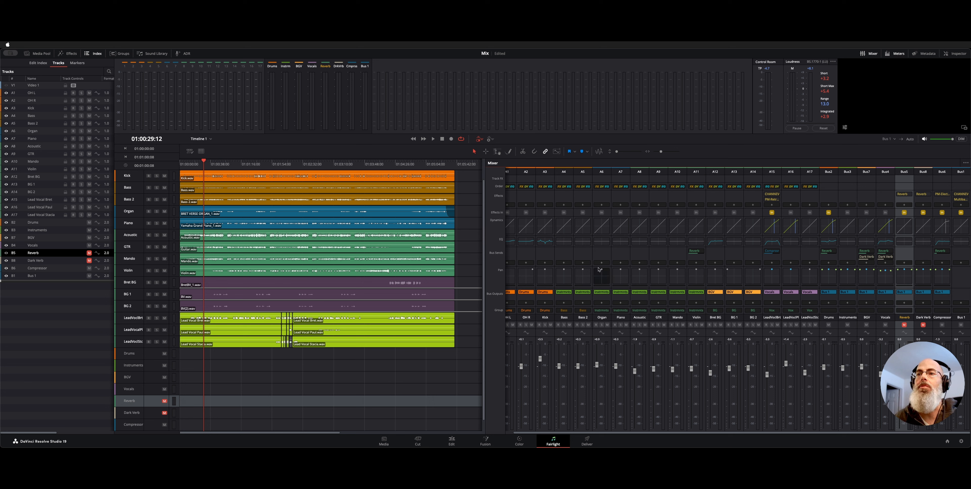
Play the mix from about 01:00:22, unmute the Reverb and Dark Verb buses while listening, and stop playback.
{"action": "left_click", "coordinate": [198, 162]}
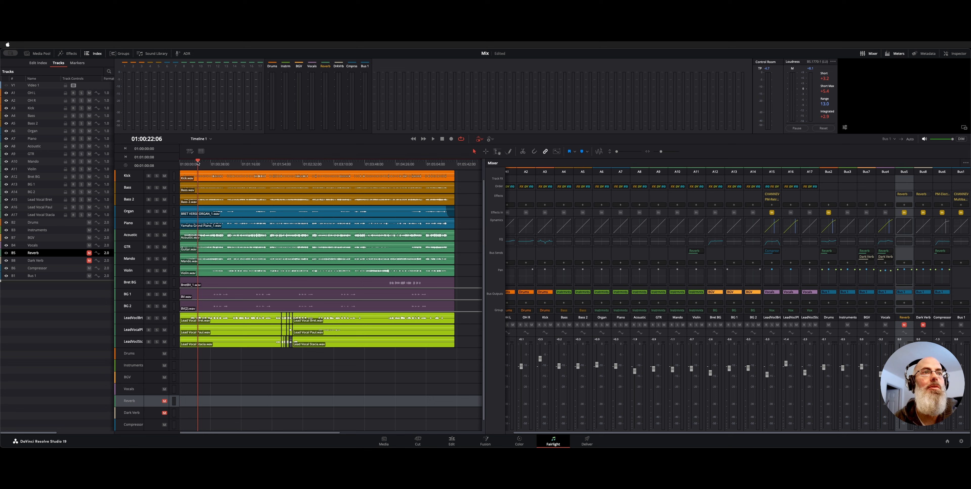
{"action": "key", "text": "space"}
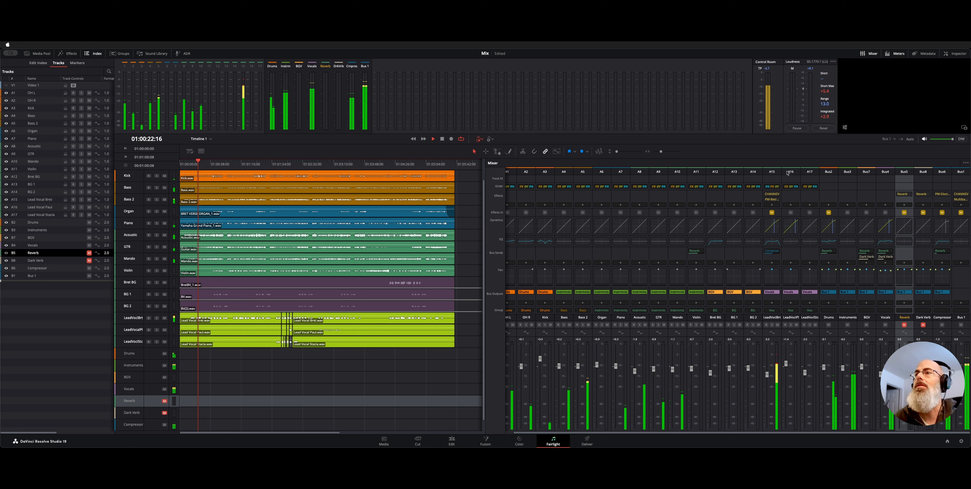
{"action": "left_click", "coordinate": [904, 325]}
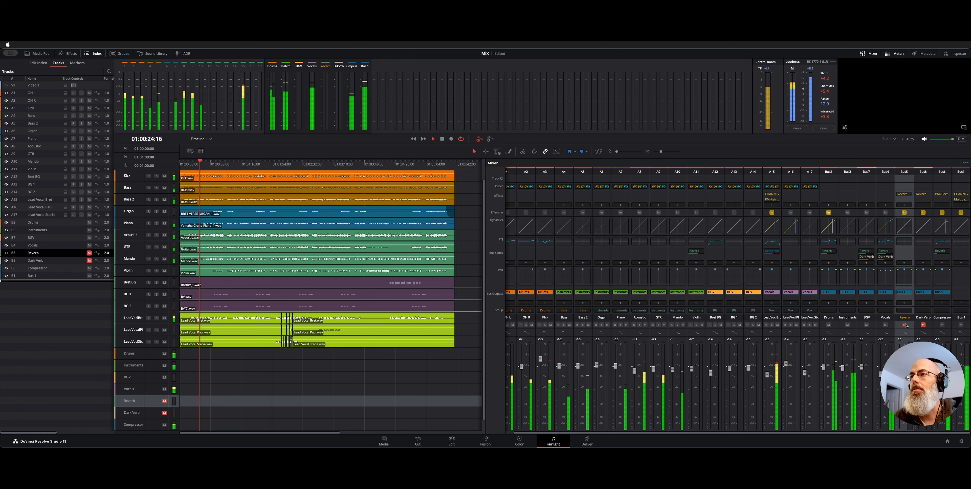
{"action": "left_click", "coordinate": [906, 324]}
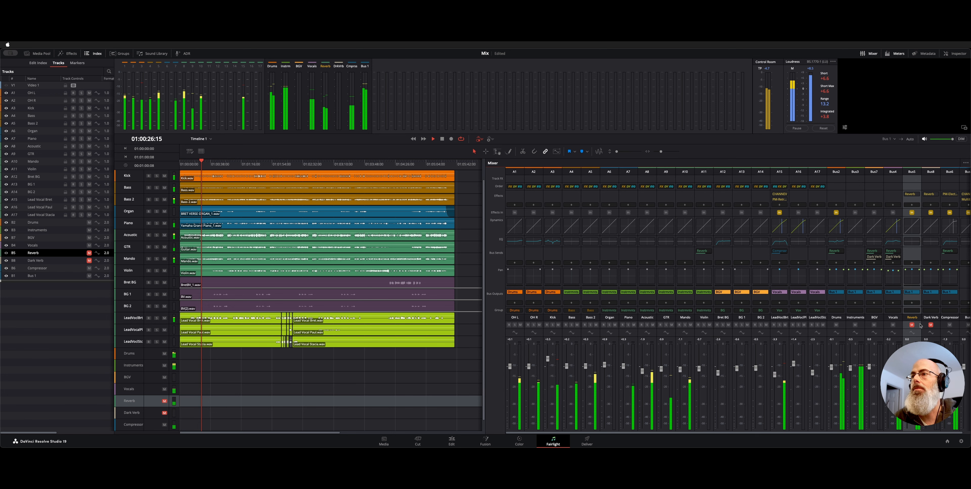
{"action": "left_click", "coordinate": [923, 324]}
{"action": "left_click", "coordinate": [911, 324]}
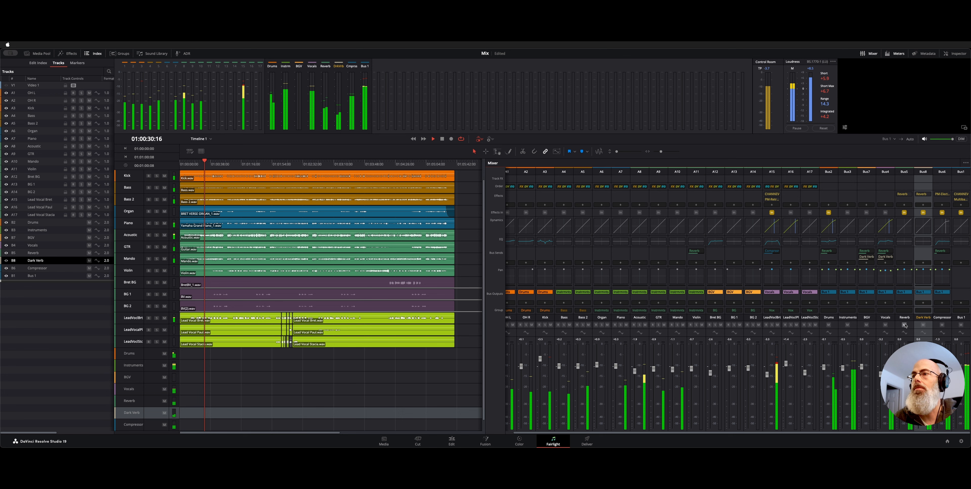
{"action": "key", "text": "space"}
Open the CHANNEV effect on Bus 1, examine its compressor and equalizer sections, and close it.
{"action": "scroll", "coordinate": [818, 278], "scroll_direction": "right", "scroll_amount": 1}
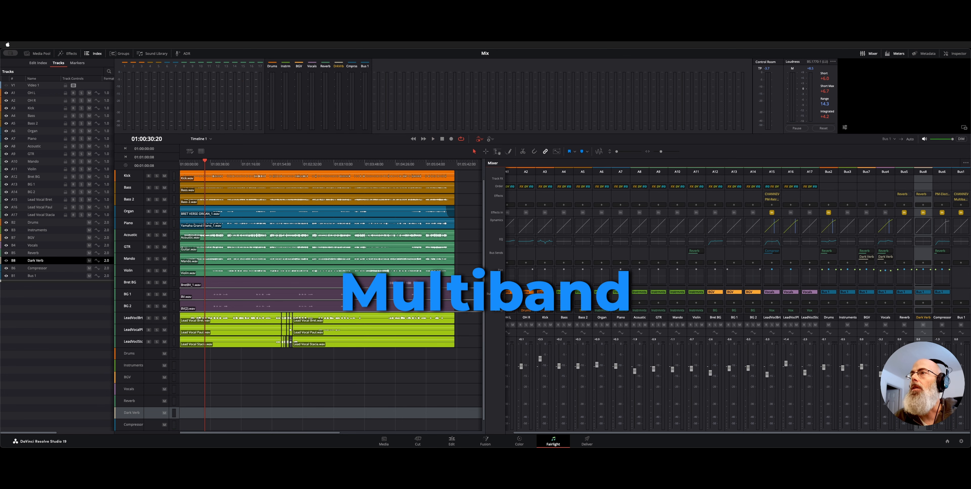
{"action": "left_click", "coordinate": [960, 183]}
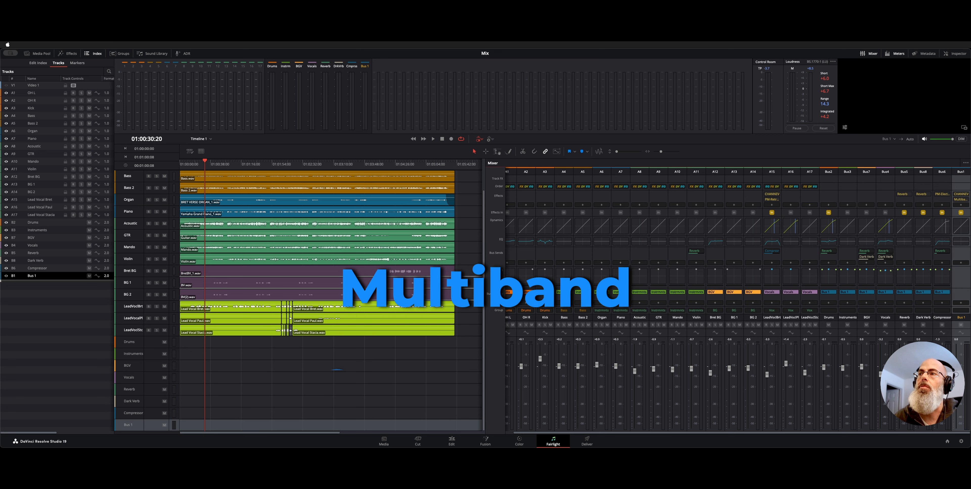
{"action": "left_click", "coordinate": [963, 195]}
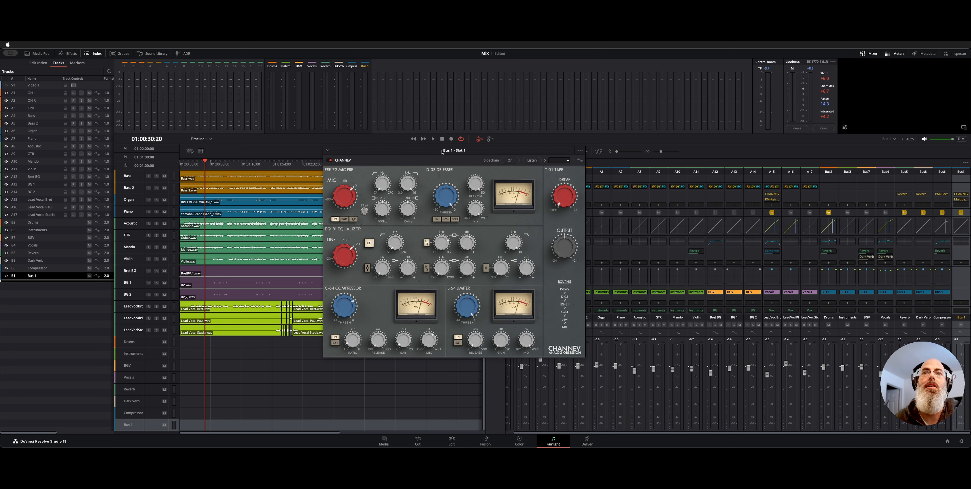
{"action": "left_click_drag", "start_coordinate": [442, 152], "coordinate": [478, 150]}
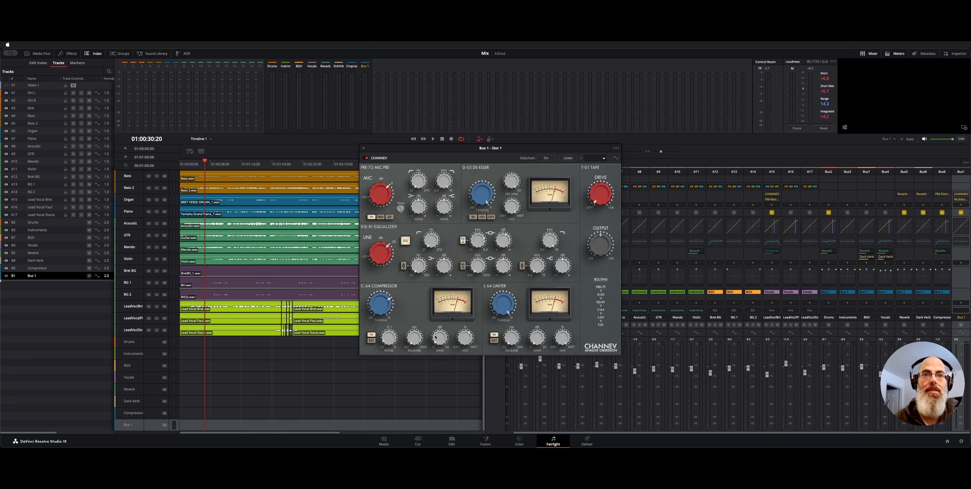
{"action": "mouse_move", "coordinate": [440, 339]}
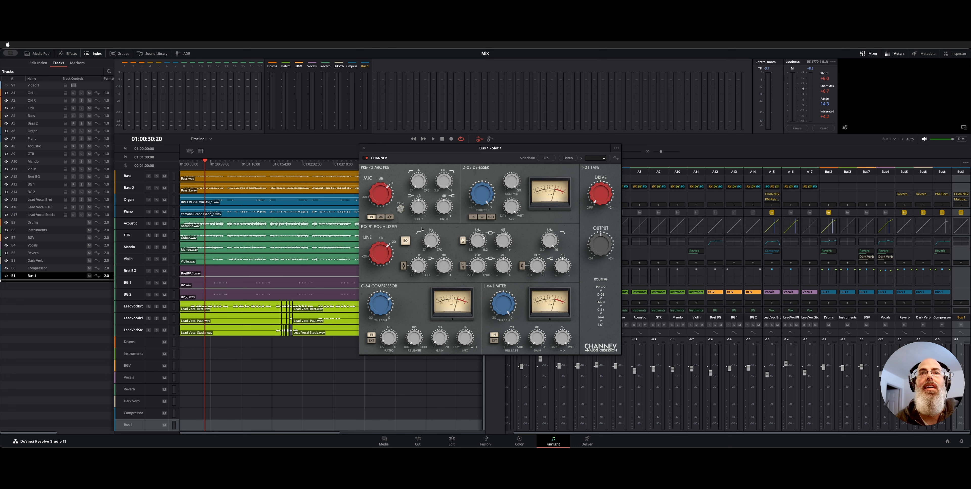
{"action": "mouse_move", "coordinate": [488, 241]}
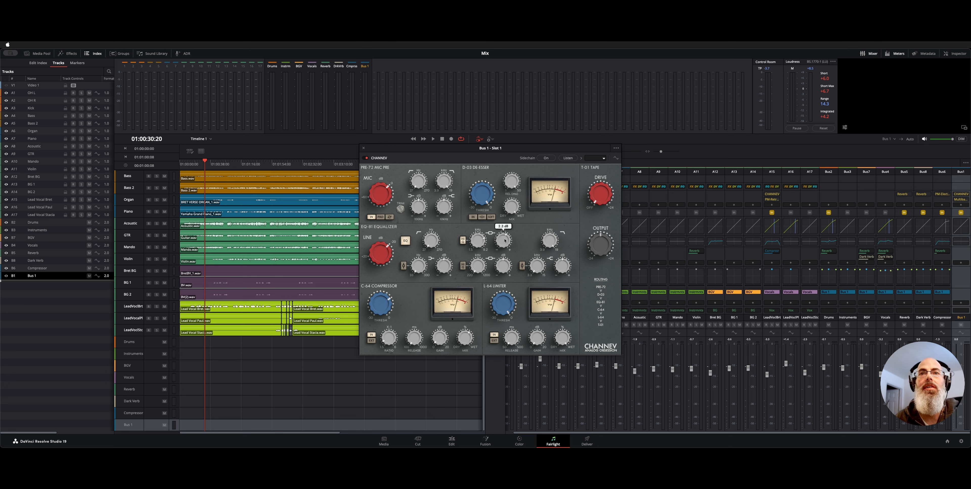
{"action": "left_click", "coordinate": [364, 148]}
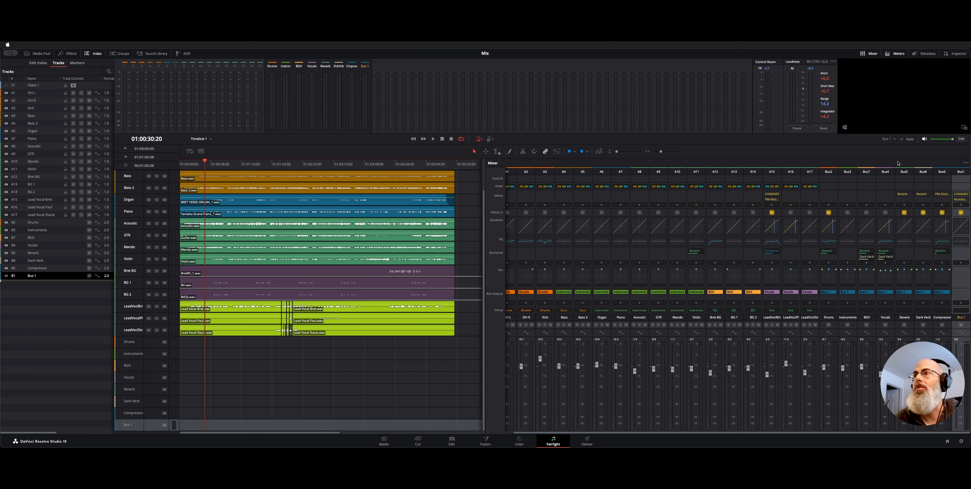
Open the Multiband Compressor on Bus 1 and reposition its window to examine the band settings.
{"action": "left_click", "coordinate": [960, 200]}
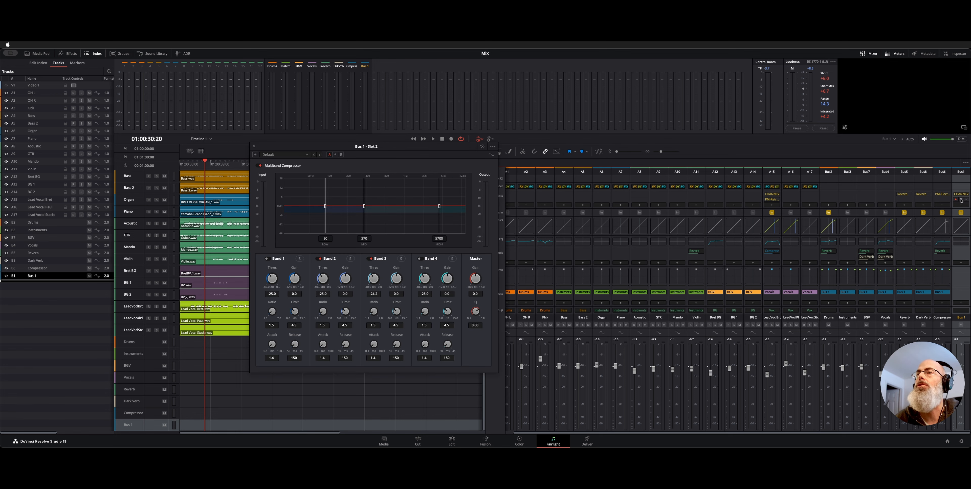
{"action": "left_click_drag", "start_coordinate": [392, 150], "coordinate": [457, 160]}
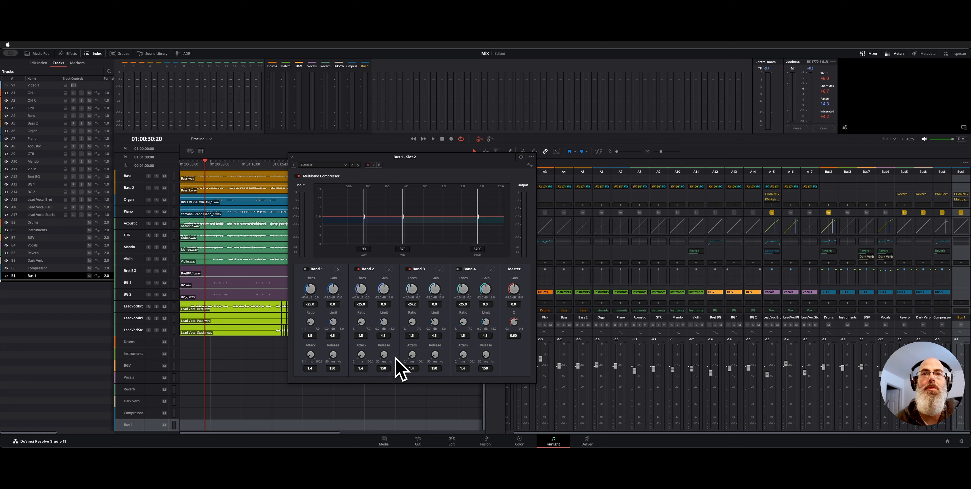
{"action": "left_click_drag", "start_coordinate": [430, 159], "coordinate": [411, 160]}
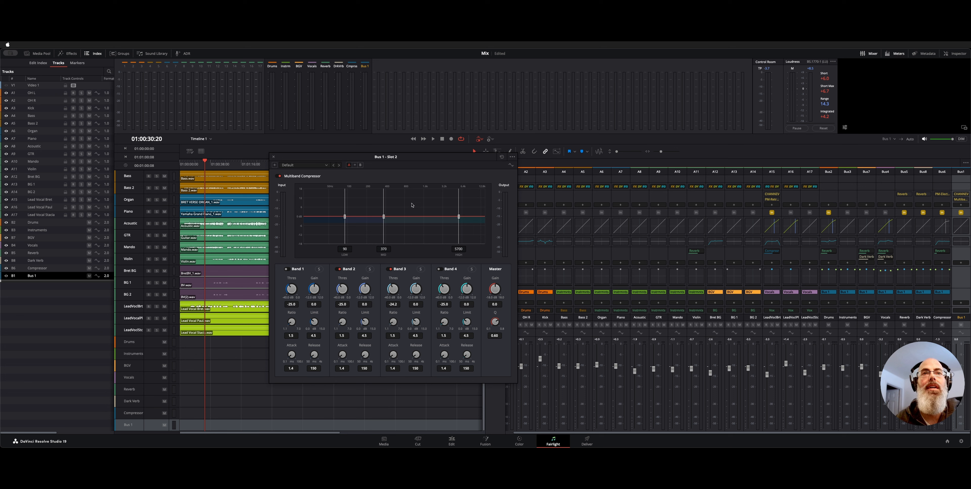
{"action": "left_click_drag", "start_coordinate": [341, 160], "coordinate": [328, 159]}
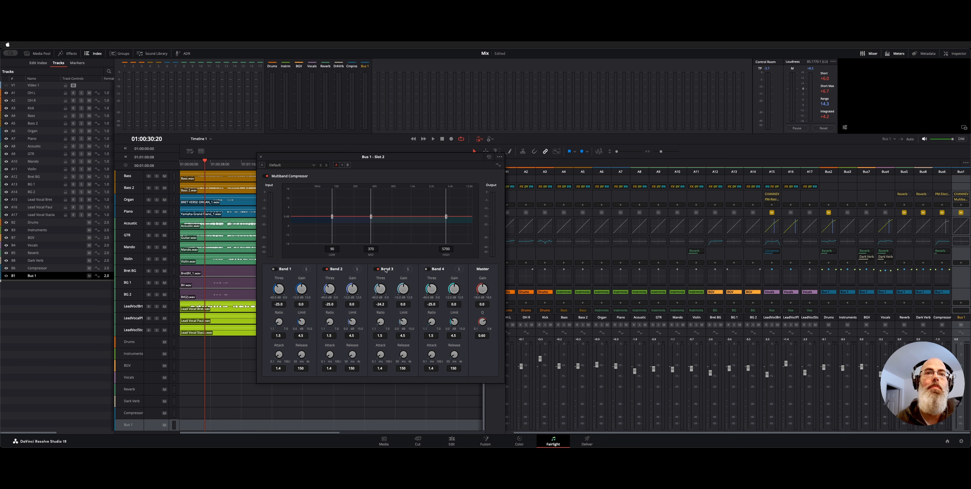
Audition Band 3 of the Multiband Compressor soloed during playback, and turn its solo off again.
{"action": "left_click", "coordinate": [407, 269]}
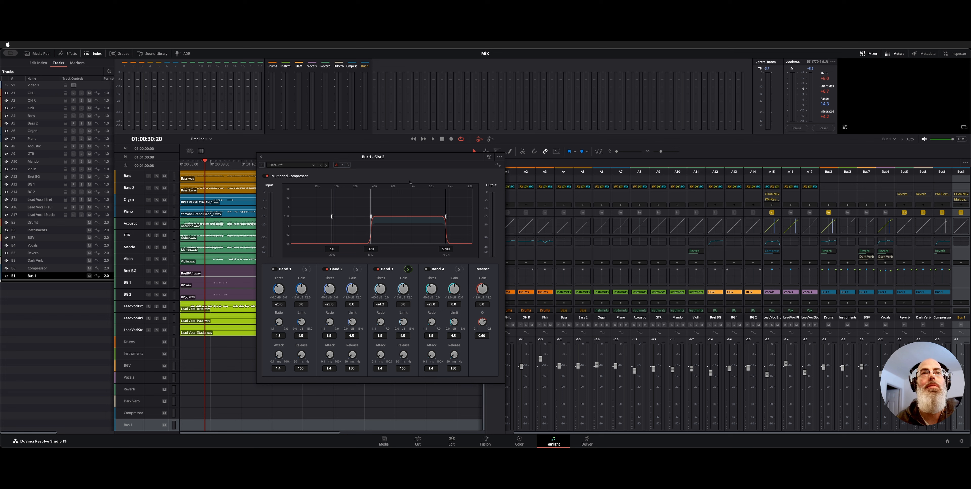
{"action": "key", "text": "space"}
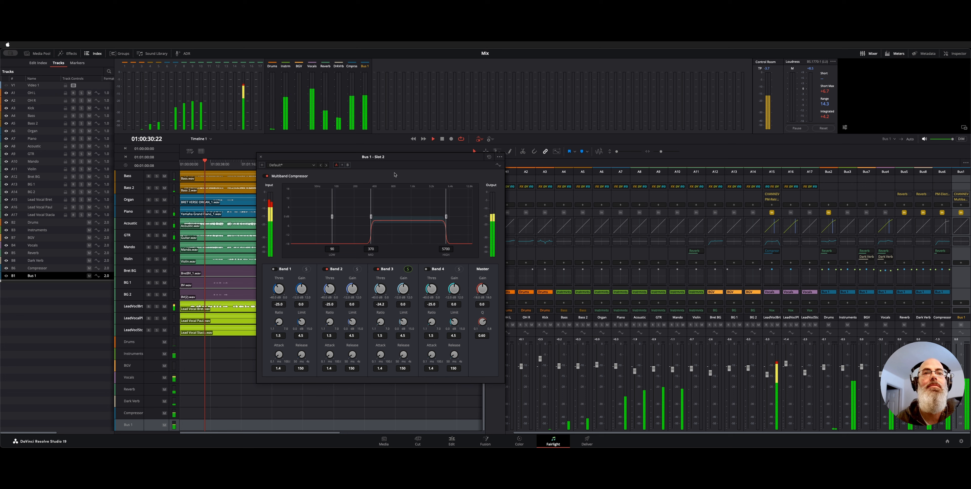
{"action": "left_click", "coordinate": [408, 269]}
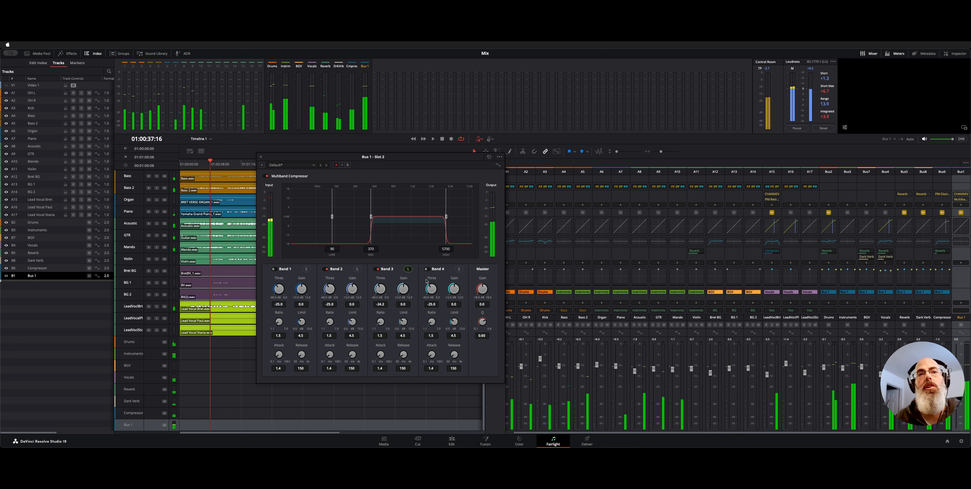
{"action": "left_click", "coordinate": [407, 269]}
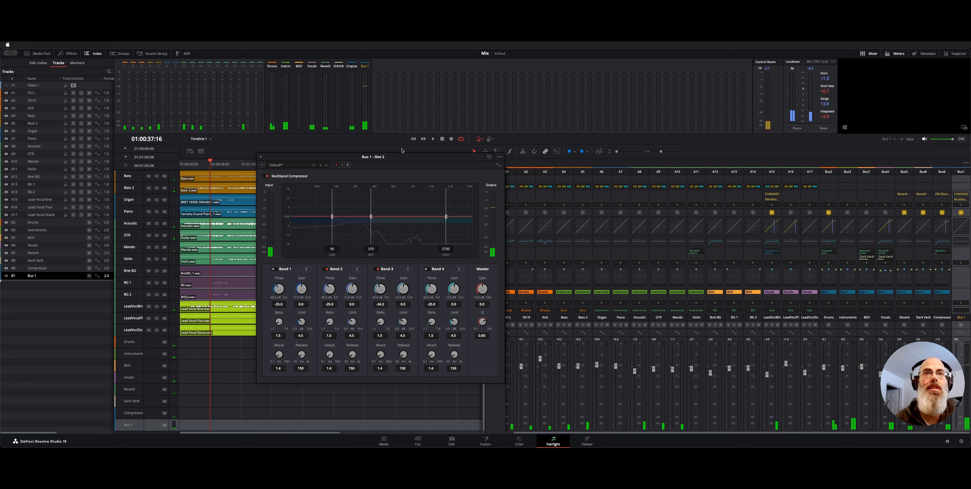
Audition Band 2 of the Multiband Compressor soloed during playback, unsolo it, and review the effect once more before closing it.
{"action": "left_click_drag", "start_coordinate": [401, 156], "coordinate": [398, 156]}
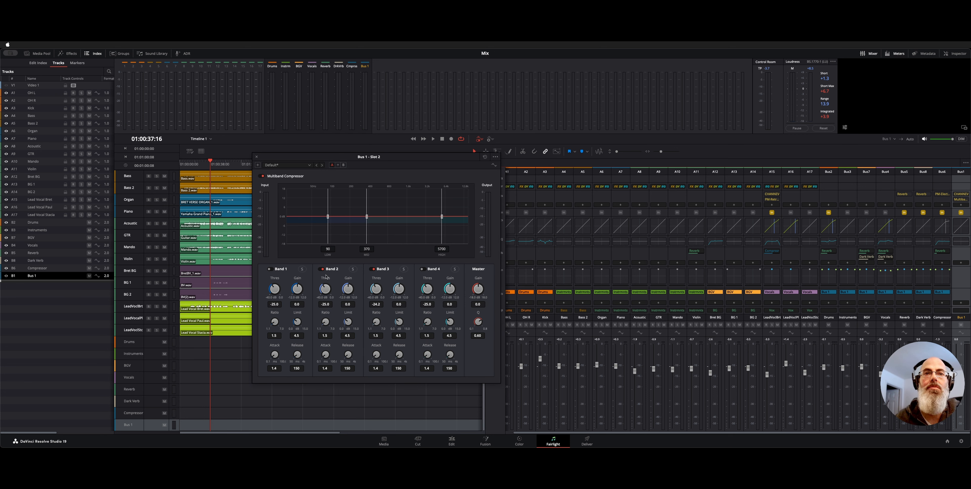
{"action": "left_click", "coordinate": [353, 269]}
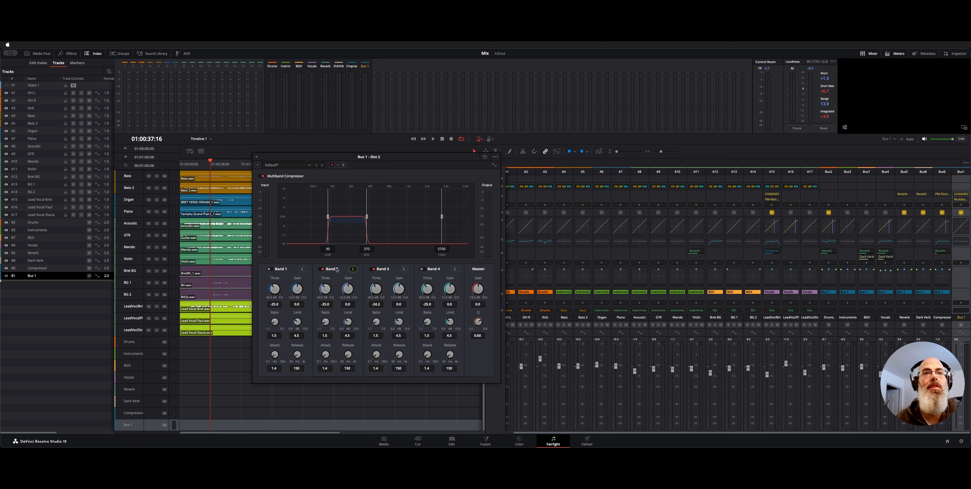
{"action": "key", "text": "space"}
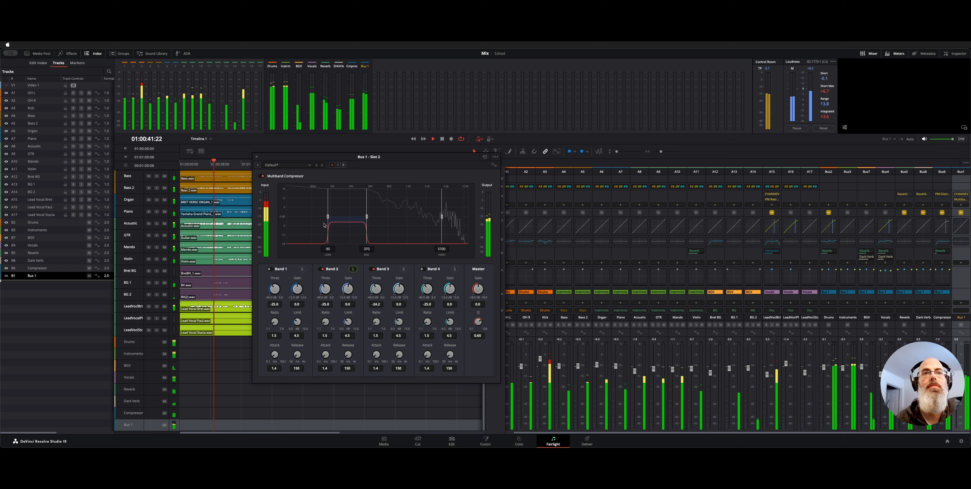
{"action": "key", "text": "space"}
{"action": "left_click", "coordinate": [352, 269]}
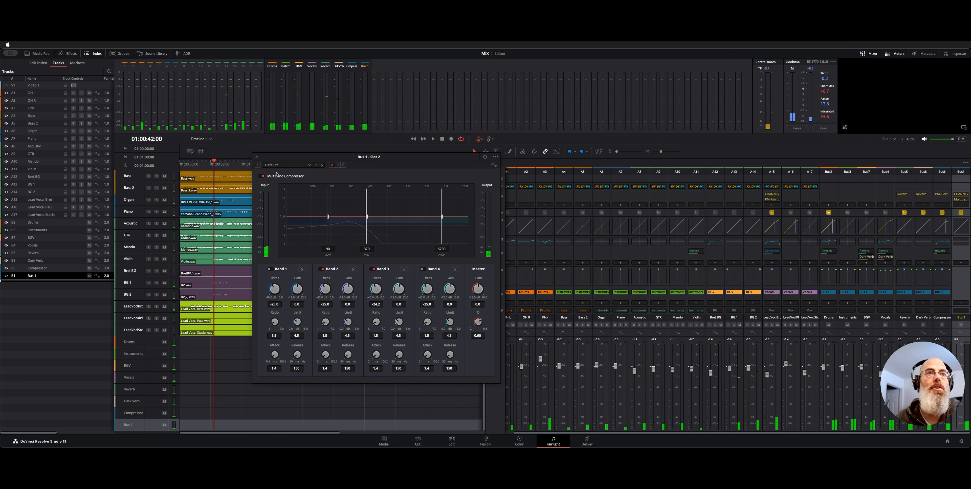
{"action": "left_click", "coordinate": [256, 157]}
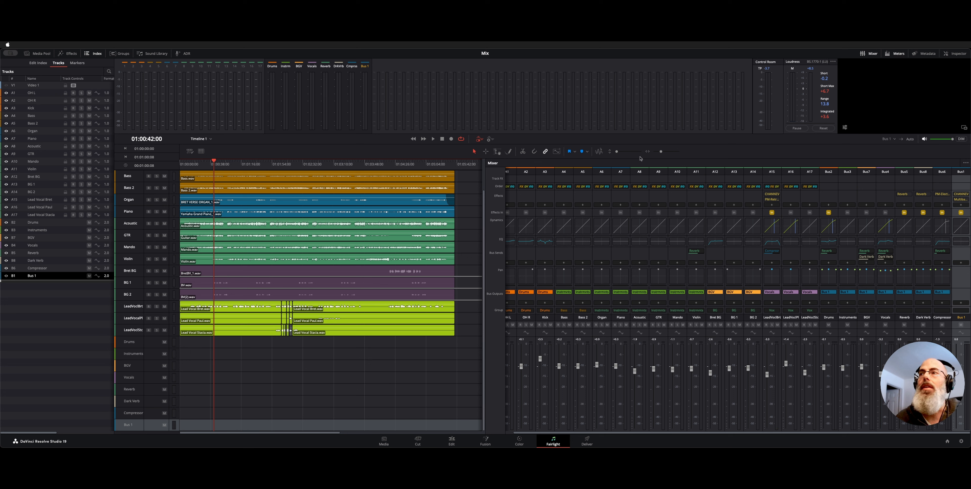
{"action": "left_click", "coordinate": [962, 200]}
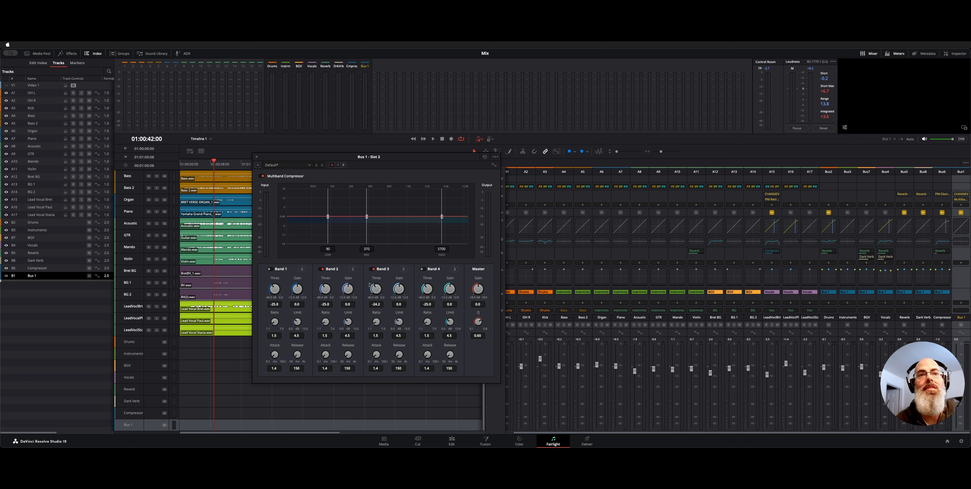
{"action": "left_click", "coordinate": [257, 157]}
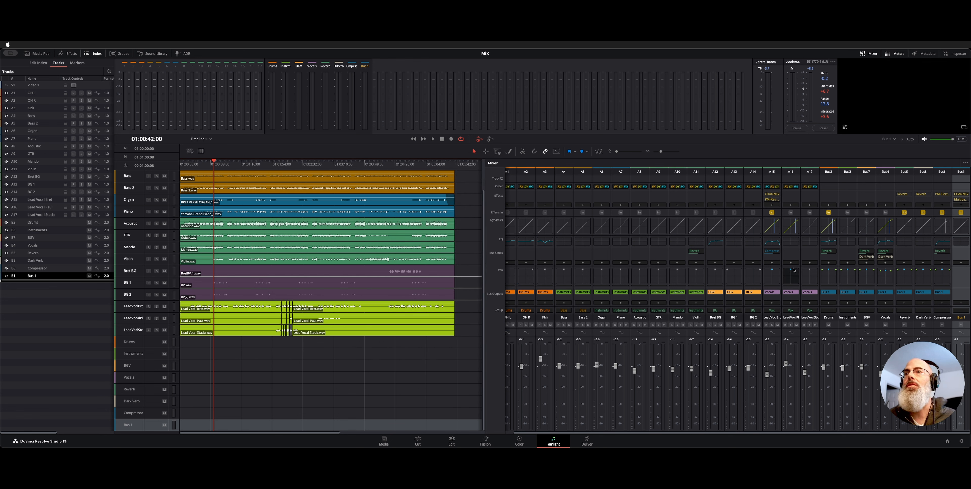
Examine the Drums bus's Reverb send settings and close its Bus Sends window.
{"action": "mouse_move", "coordinate": [777, 253]}
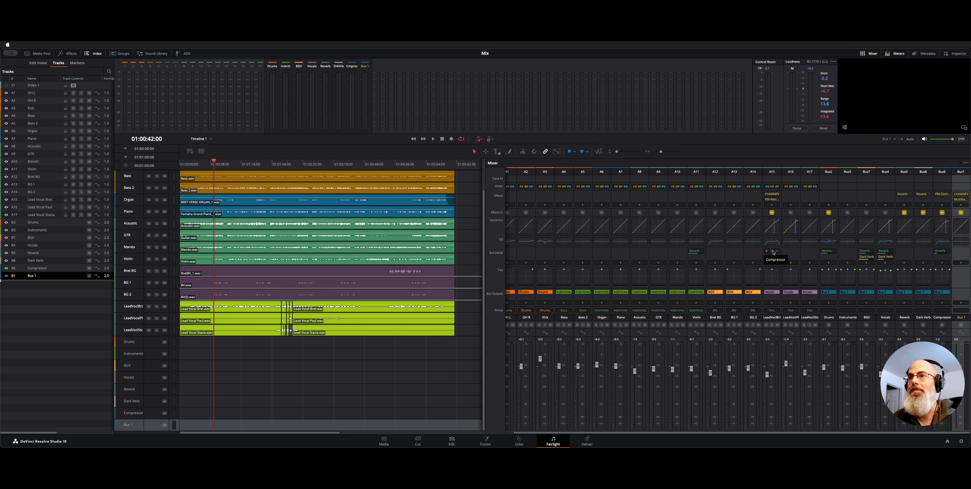
{"action": "left_click", "coordinate": [826, 251]}
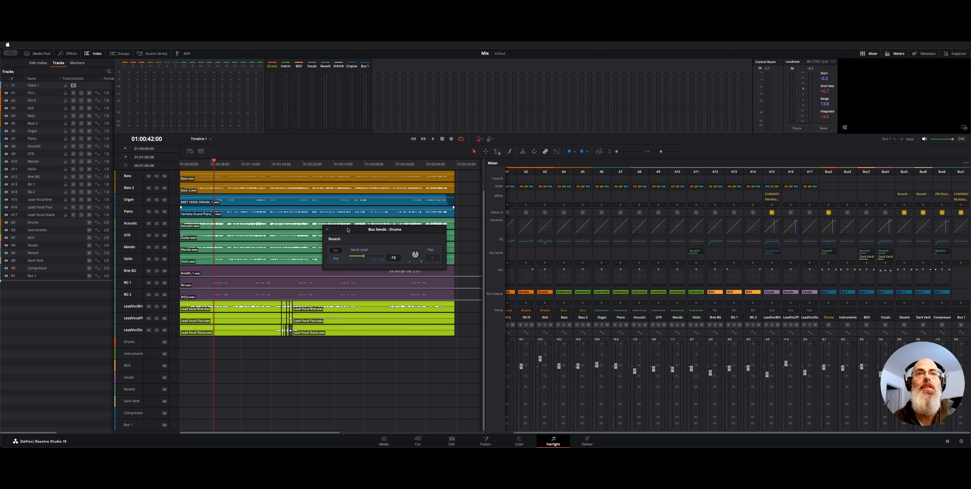
{"action": "left_click", "coordinate": [327, 230]}
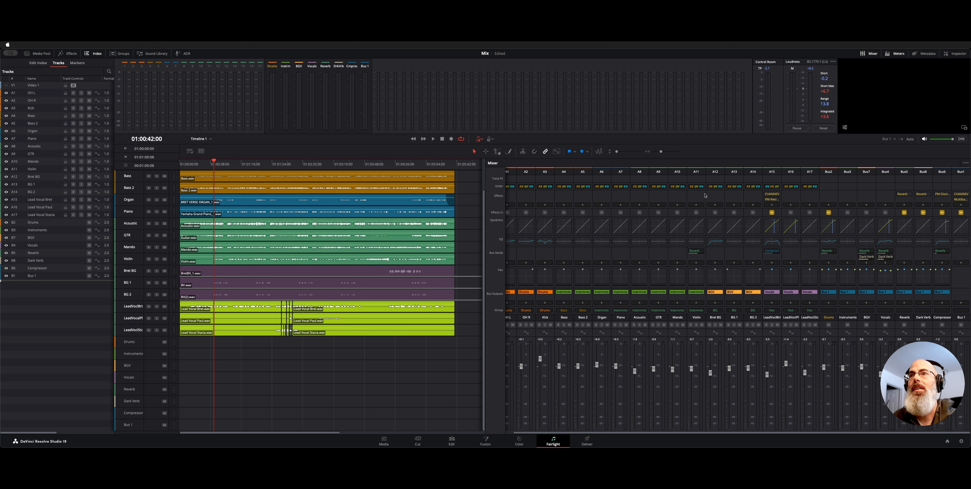
Open the Violin track's bus sends, solo the instrument tracks, and turn the Violin's Reverb send off.
{"action": "left_click", "coordinate": [699, 171]}
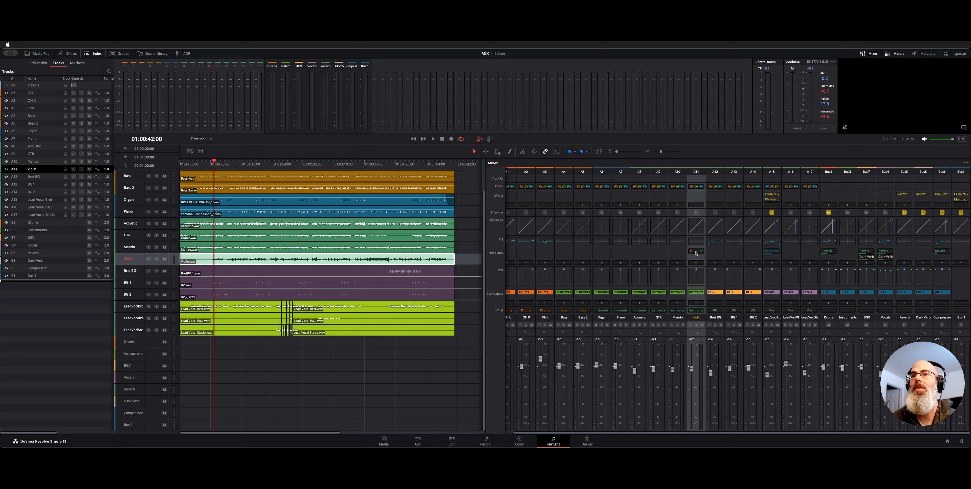
{"action": "left_click", "coordinate": [696, 252]}
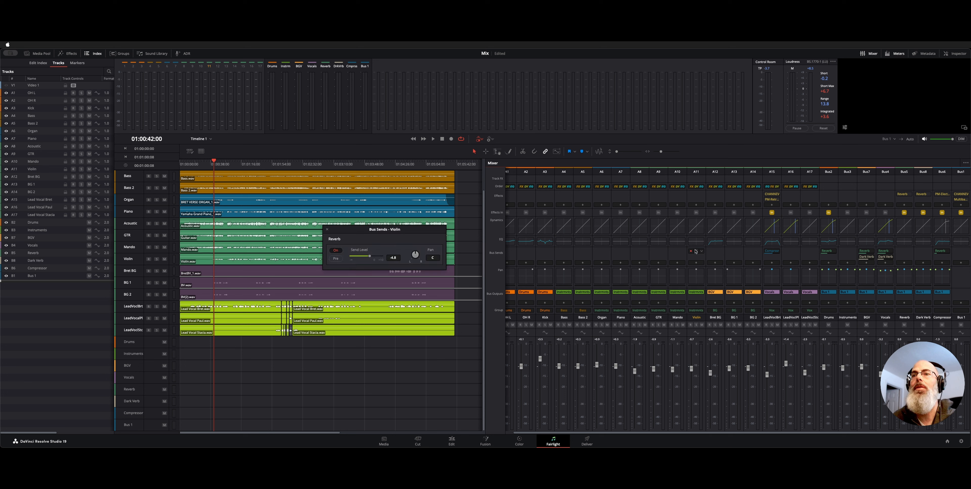
{"action": "left_click", "coordinate": [696, 324]}
{"action": "left_click", "coordinate": [336, 250]}
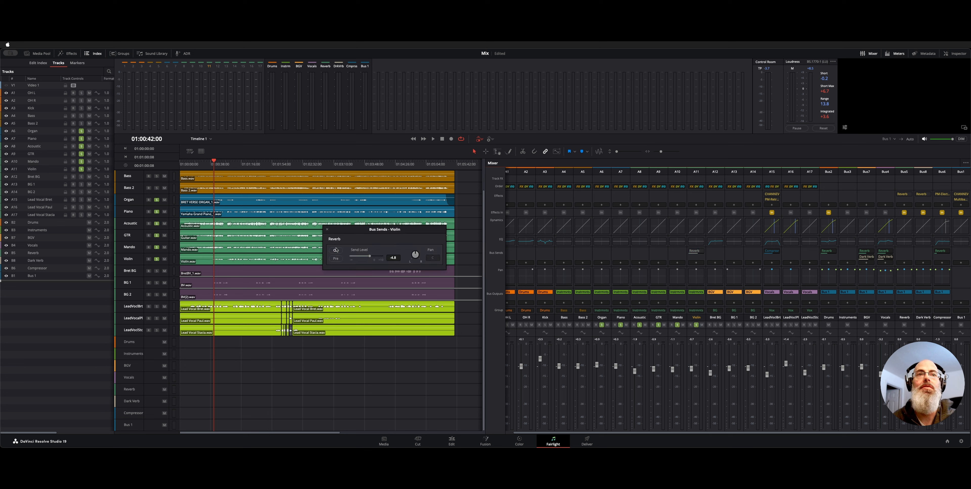
Play the soloed instruments from about 01:02:43 and turn the Violin's Reverb send back on during playback.
{"action": "scroll", "coordinate": [253, 280], "scroll_direction": "right", "scroll_amount": 3}
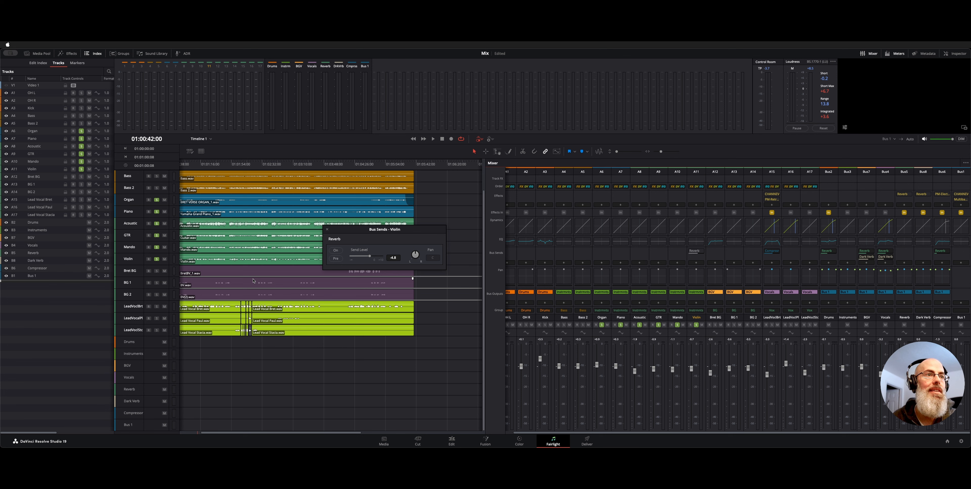
{"action": "scroll", "coordinate": [253, 280], "scroll_direction": "up", "scroll_amount": 3}
{"action": "left_click_drag", "start_coordinate": [200, 168], "coordinate": [271, 163]}
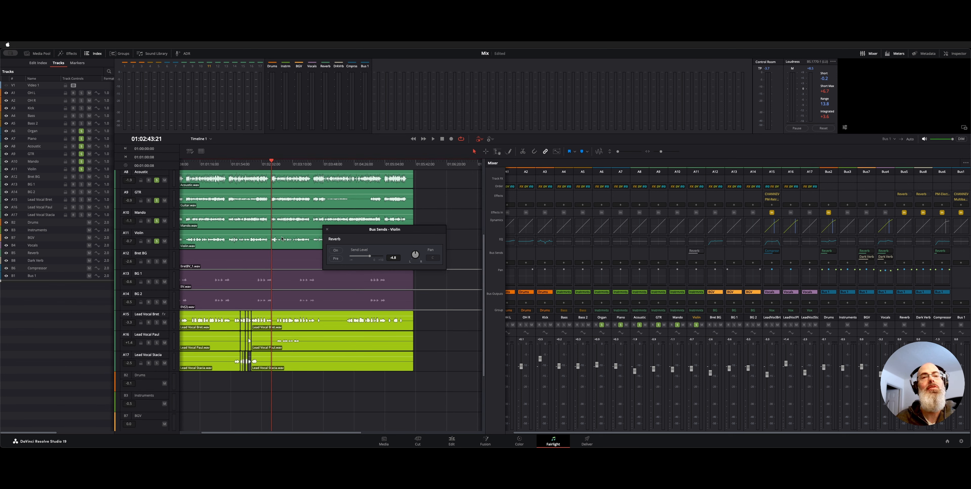
{"action": "key", "text": "space"}
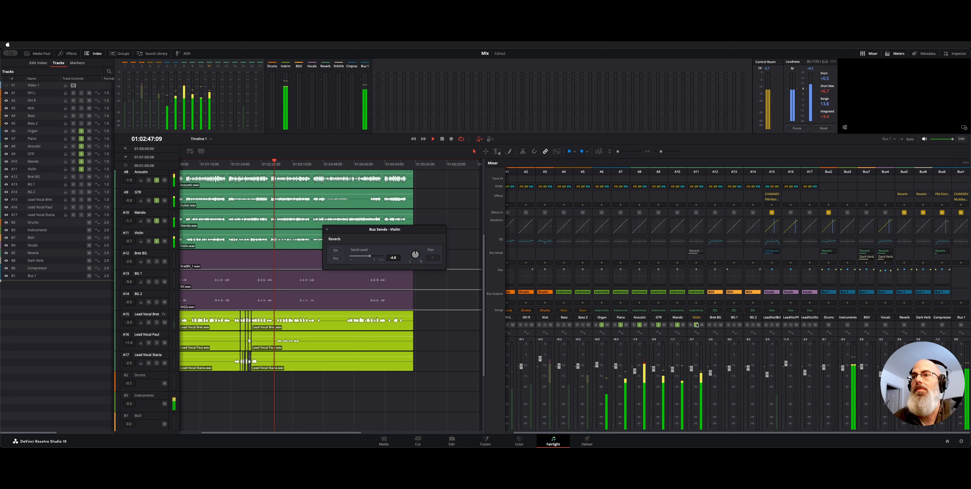
{"action": "left_click", "coordinate": [335, 251]}
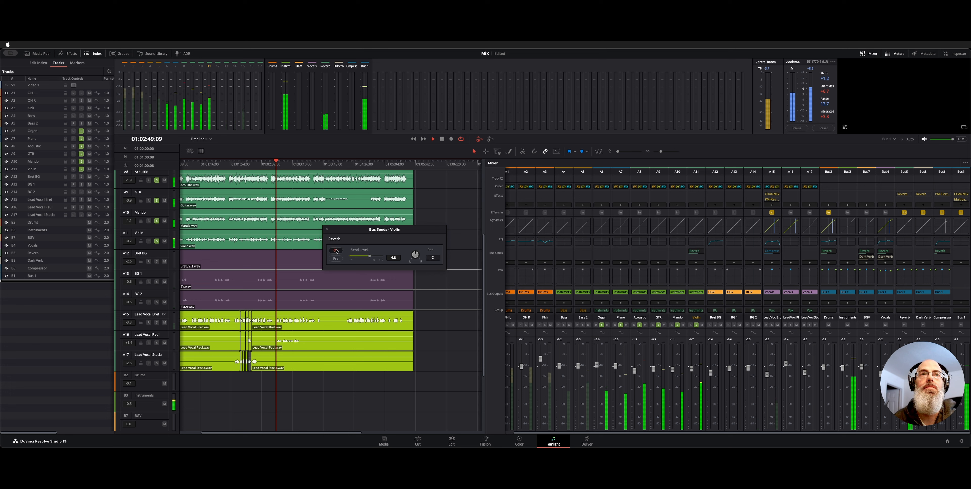
Audition the instruments at other points in the song, comparing the Violin's Reverb send off and on, and stop playback.
{"action": "left_click", "coordinate": [238, 162]}
{"action": "left_click", "coordinate": [218, 162]}
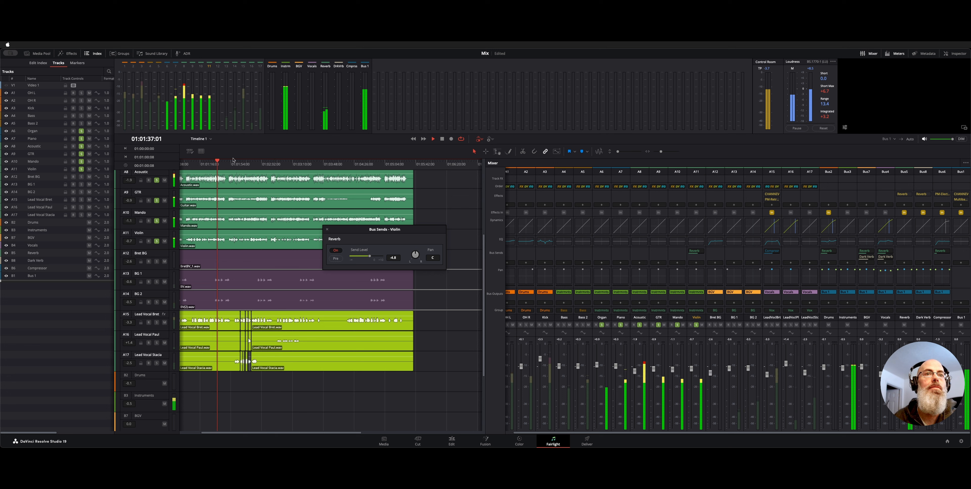
{"action": "left_click", "coordinate": [331, 163]}
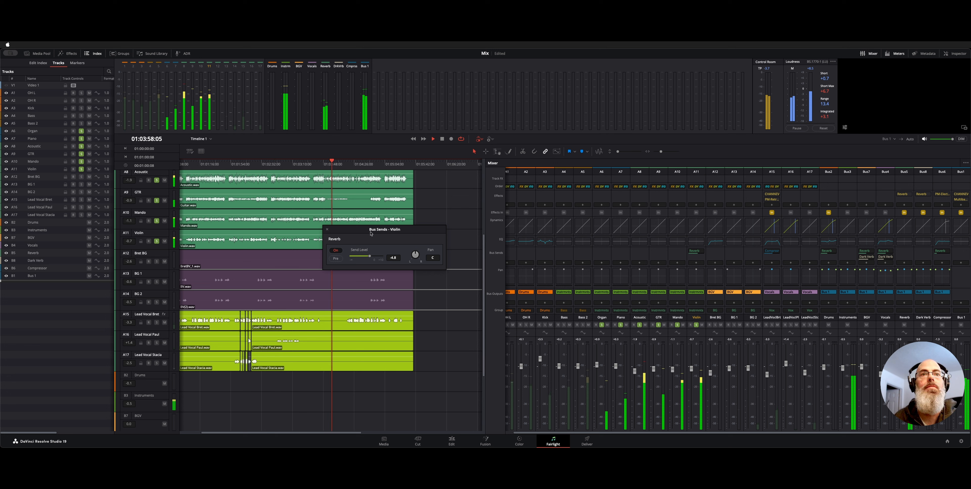
{"action": "left_click", "coordinate": [338, 250]}
{"action": "left_click", "coordinate": [338, 250]}
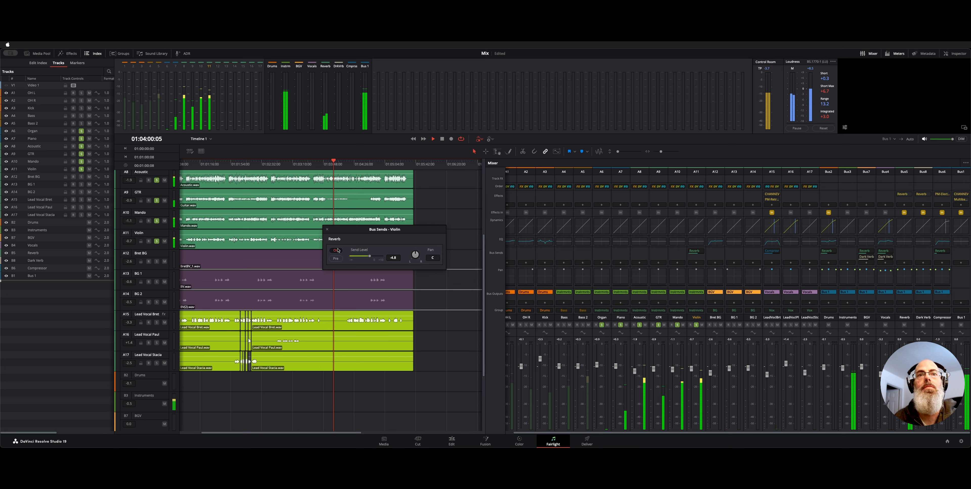
{"action": "left_click", "coordinate": [338, 250]}
{"action": "key", "text": "space"}
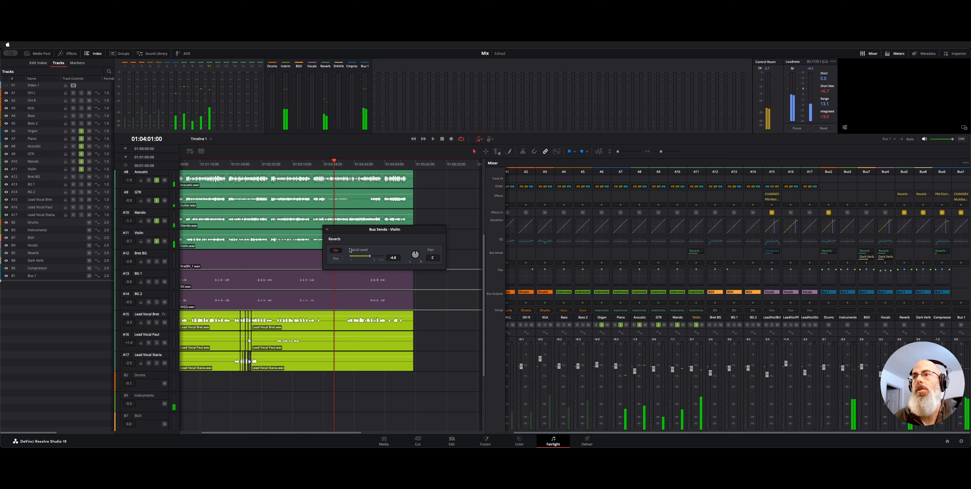
{"action": "left_click", "coordinate": [335, 250]}
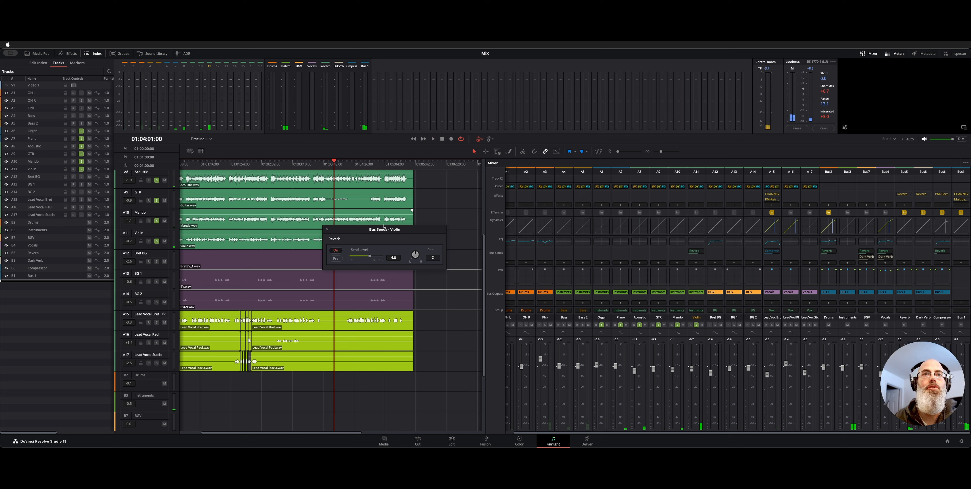
Move the Violin's Bus Sends window off the tracks, replay its late passage with the Reverb send off and on, and close the window.
{"action": "left_click_drag", "start_coordinate": [356, 233], "coordinate": [434, 233]}
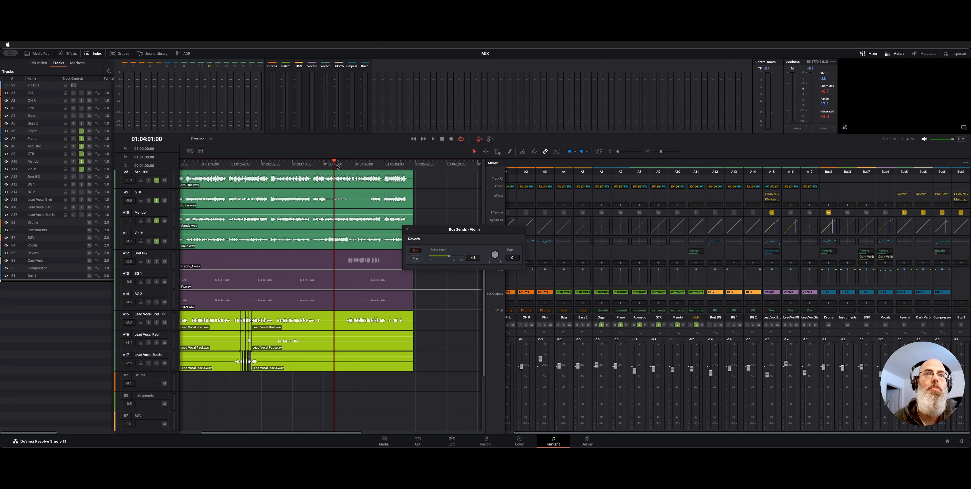
{"action": "left_click", "coordinate": [329, 165]}
{"action": "key", "text": "space"}
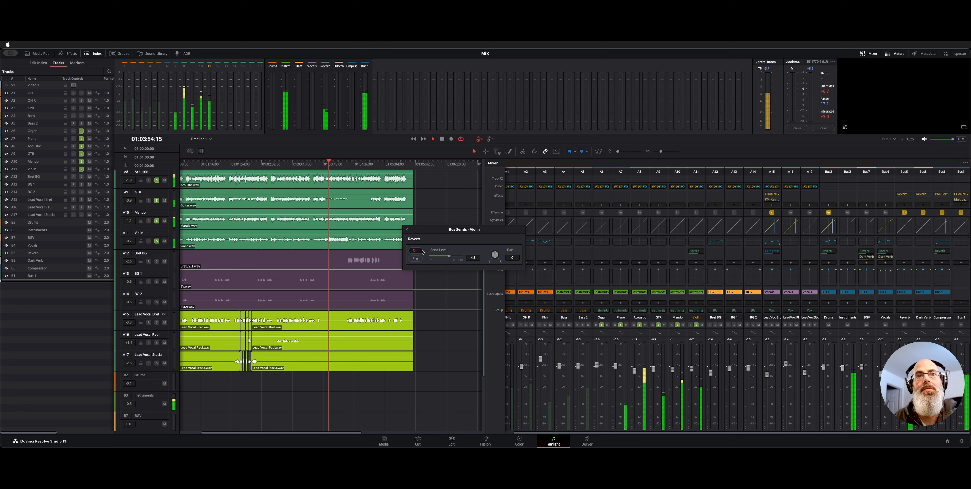
{"action": "left_click", "coordinate": [417, 252]}
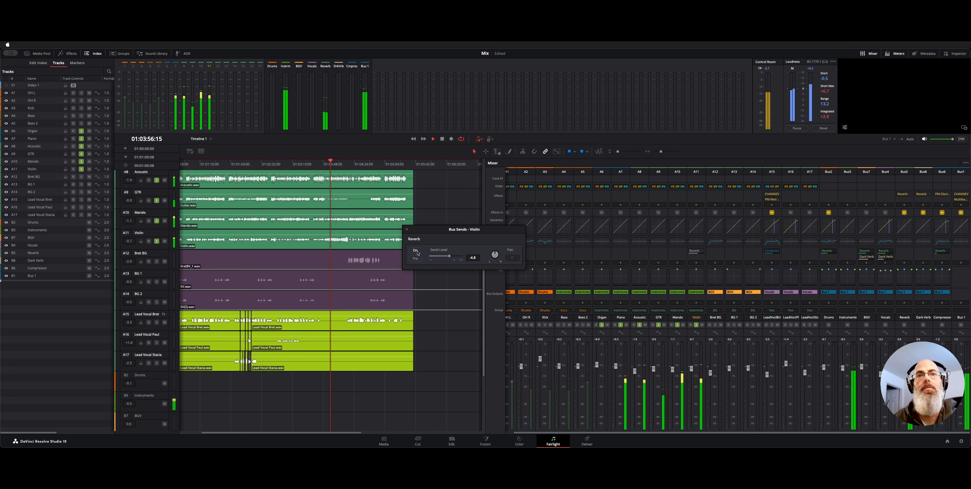
{"action": "left_click", "coordinate": [417, 251]}
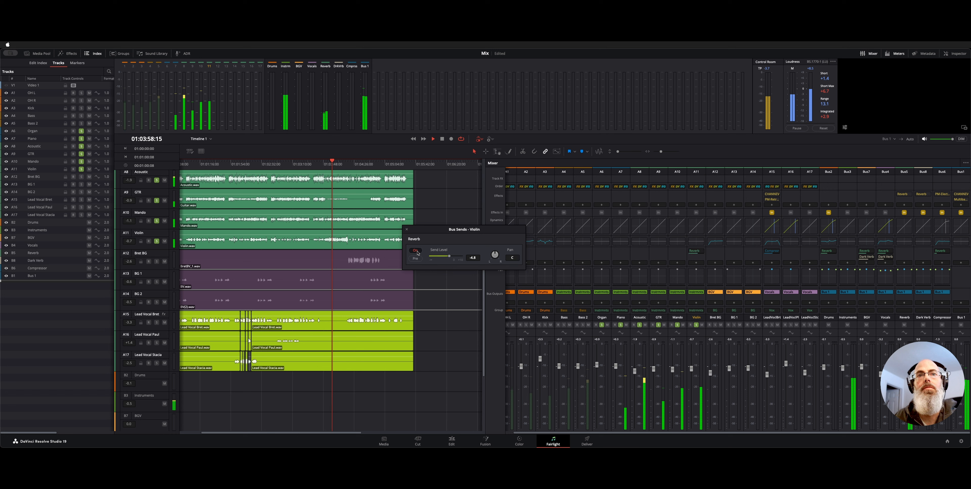
{"action": "key", "text": "space"}
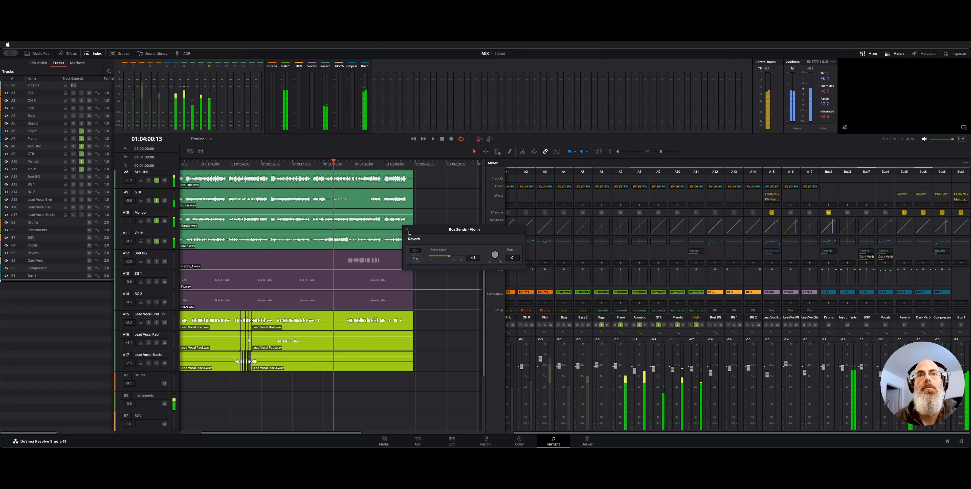
{"action": "left_click", "coordinate": [407, 229]}
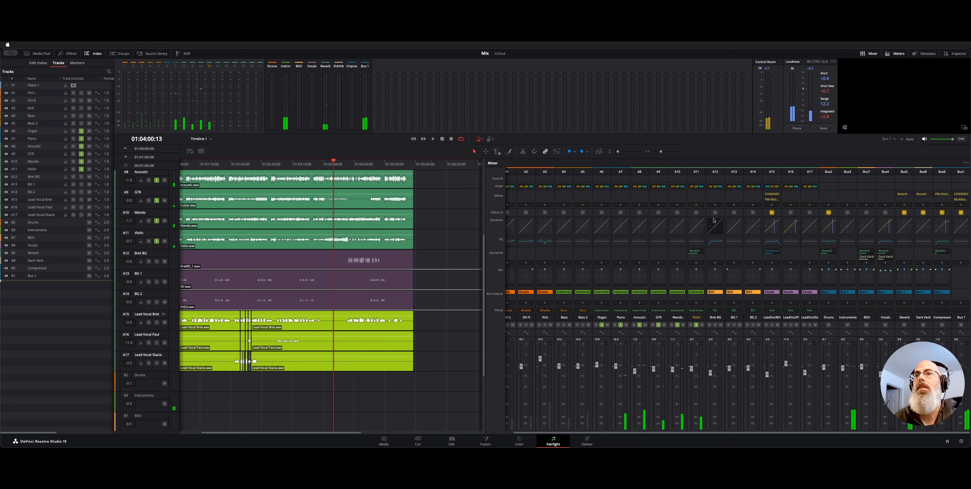
Unsolo the instrument tracks and solo the lead vocal tracks, with the Dark Verb bus muted.
{"action": "left_click", "coordinate": [696, 173]}
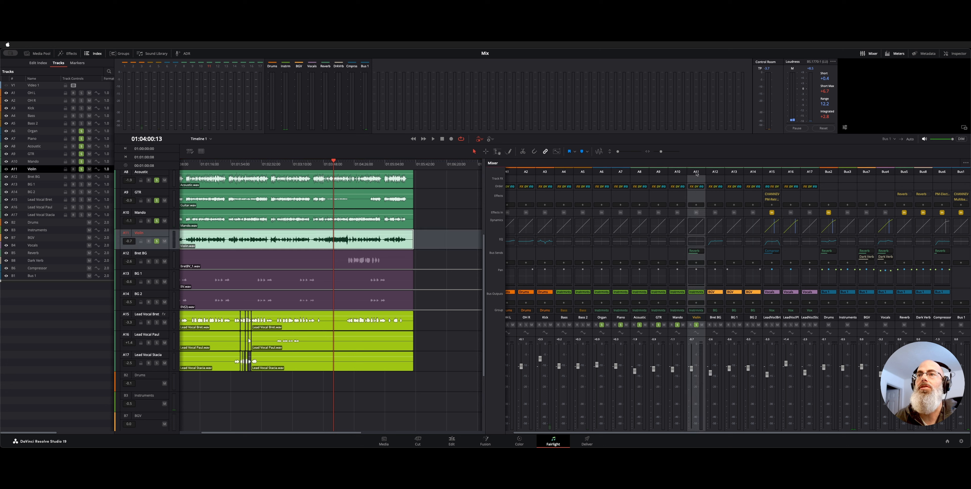
{"action": "left_click", "coordinate": [156, 241], "text": "alt"}
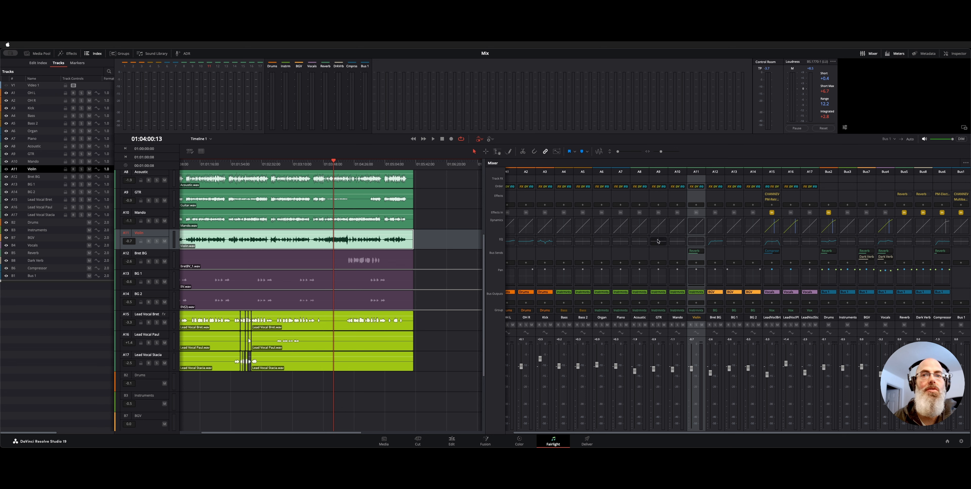
{"action": "left_click", "coordinate": [902, 323]}
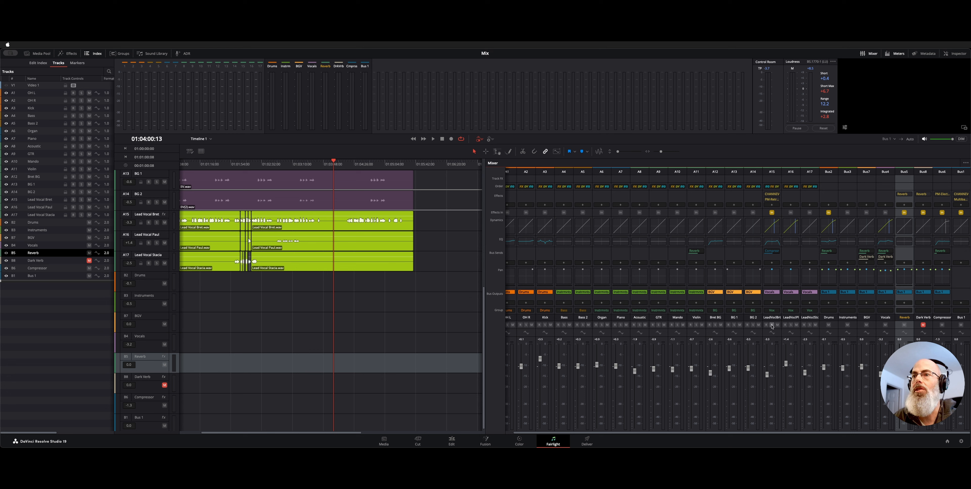
{"action": "left_click", "coordinate": [791, 324]}
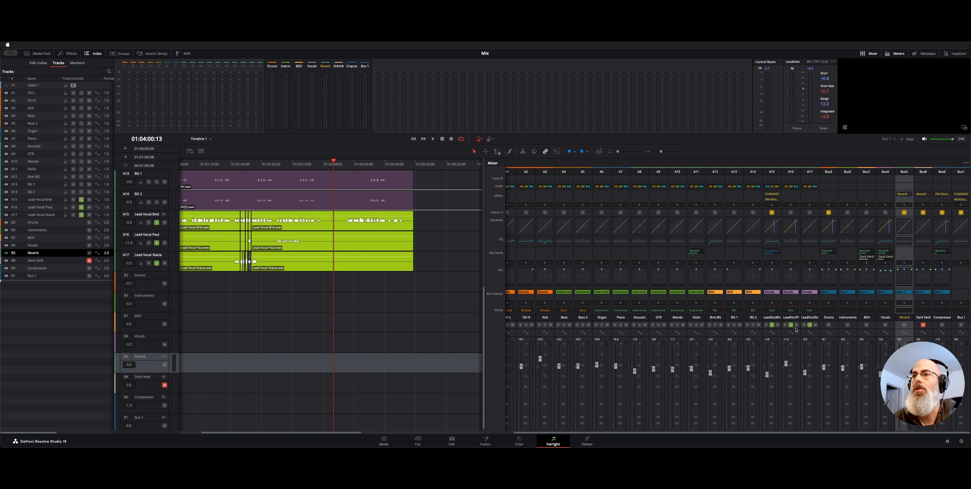
Play the soloed lead vocals from about 01:02:56 and mute the Compressor bus during playback.
{"action": "left_click", "coordinate": [283, 165]}
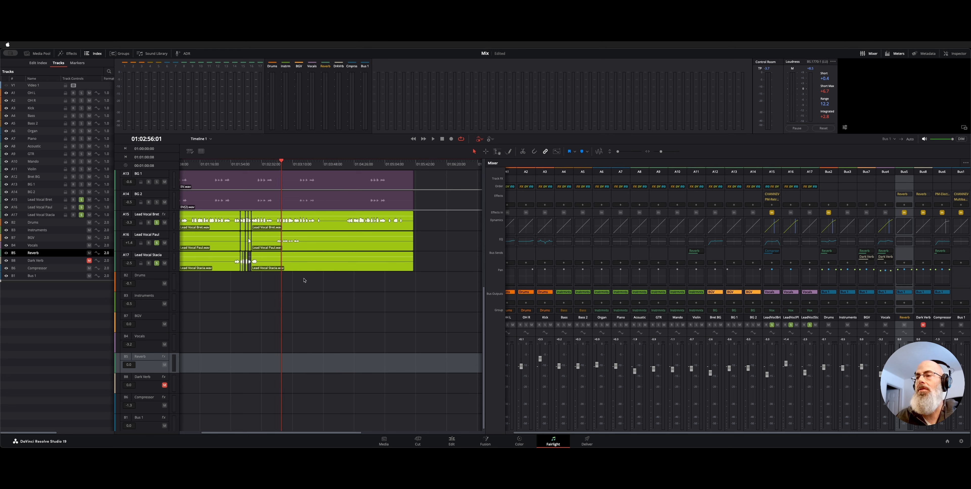
{"action": "key", "text": "space"}
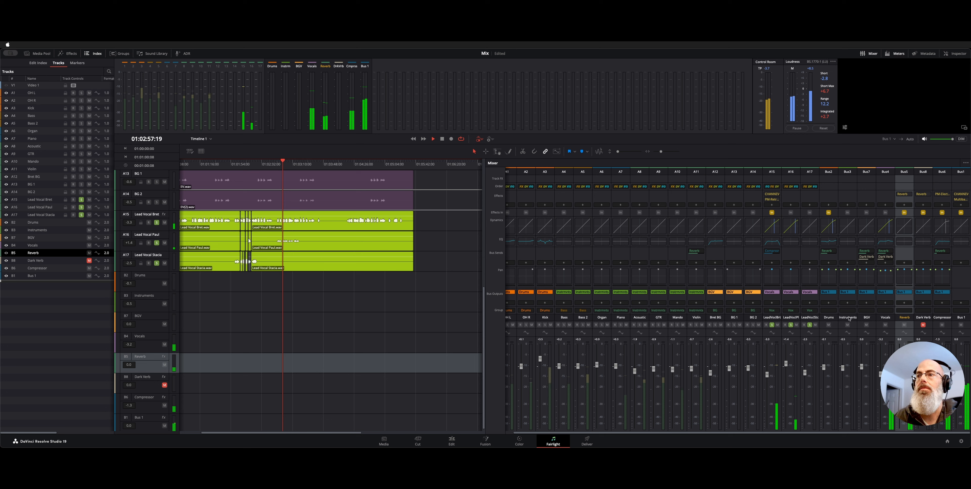
{"action": "left_click", "coordinate": [943, 329]}
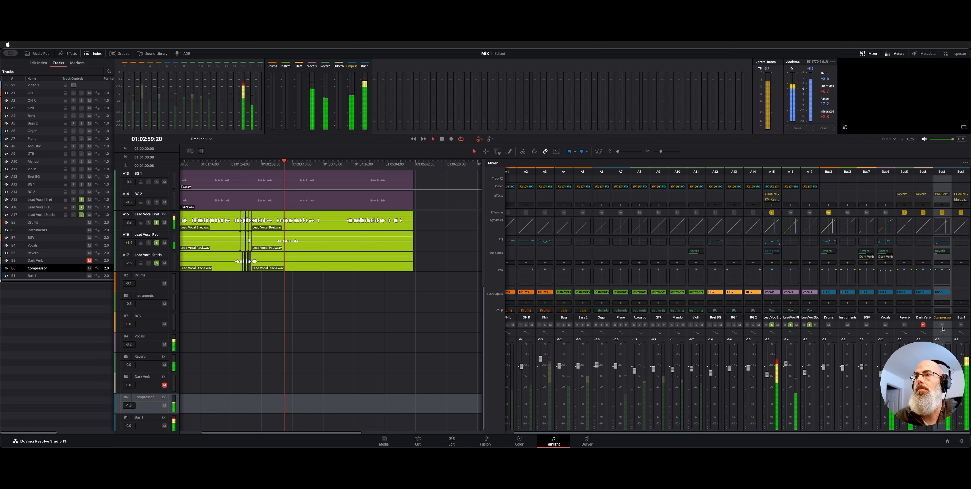
{"action": "left_click", "coordinate": [941, 325]}
{"action": "key", "text": "space"}
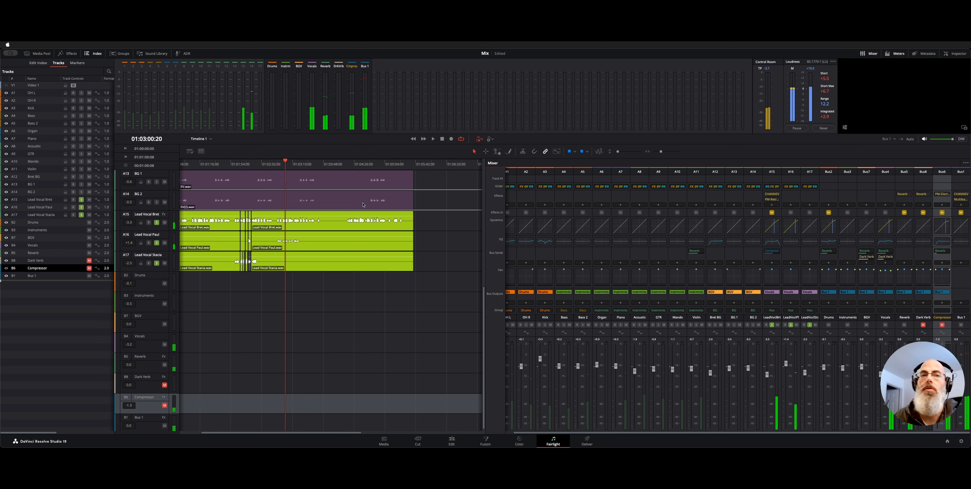
Replay the lead vocals from an earlier point, mute the Reverb bus during playback, and stop.
{"action": "left_click", "coordinate": [268, 162]}
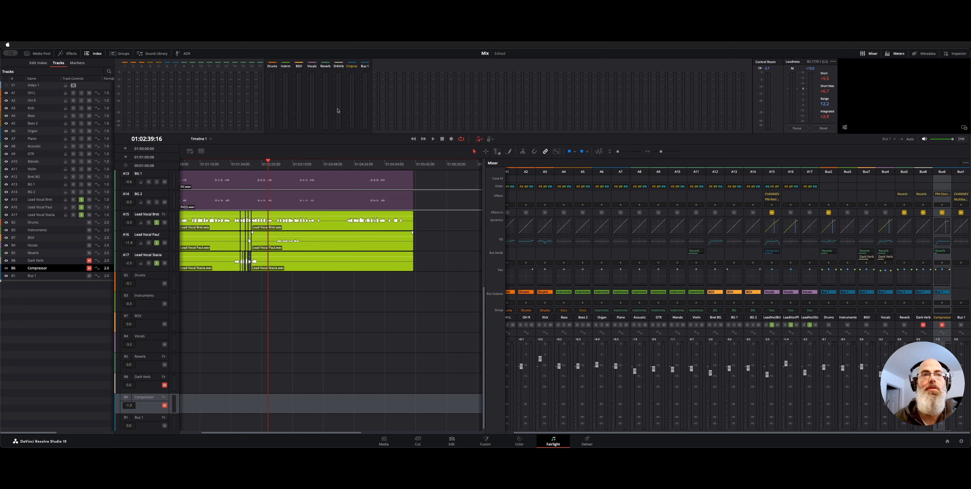
{"action": "key", "text": "space"}
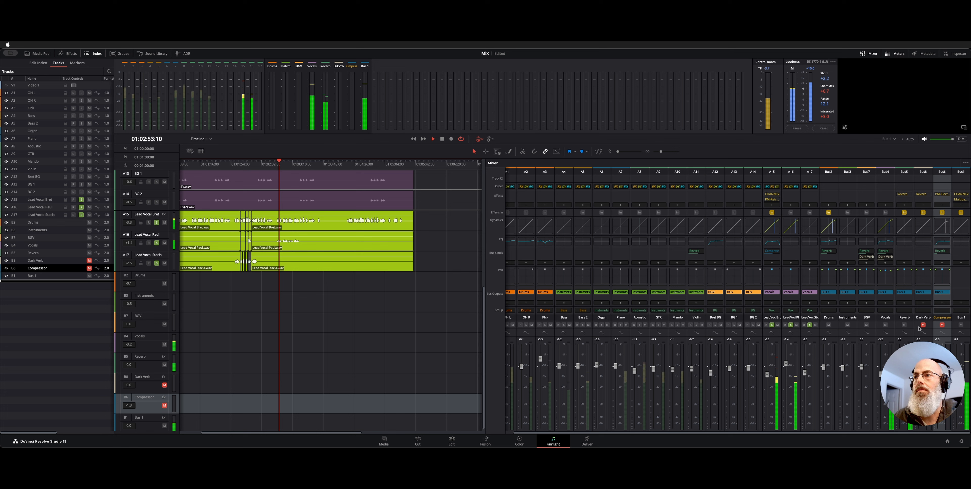
{"action": "left_click", "coordinate": [904, 324]}
{"action": "key", "text": "space"}
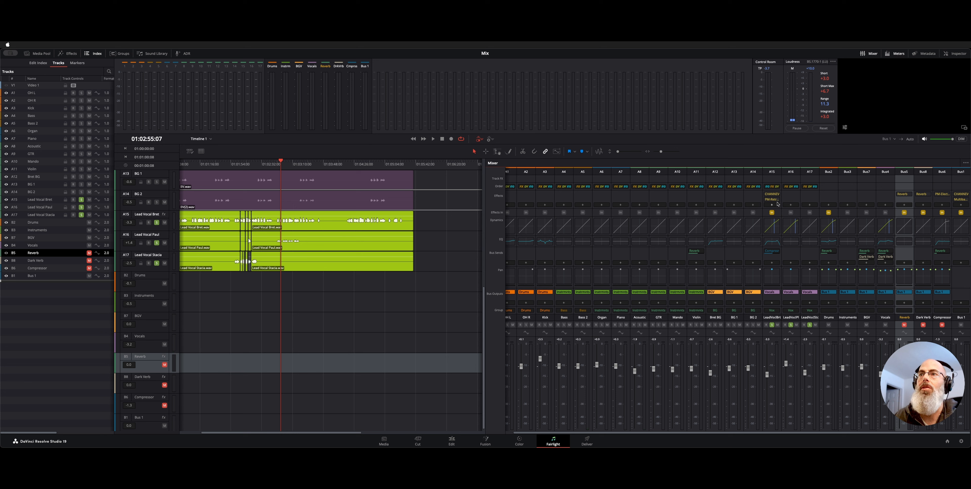
Audition the lead vocals from about 01:03:01 with the Reverb, Dark Verb and Compressor buses muted.
{"action": "left_click", "coordinate": [286, 165]}
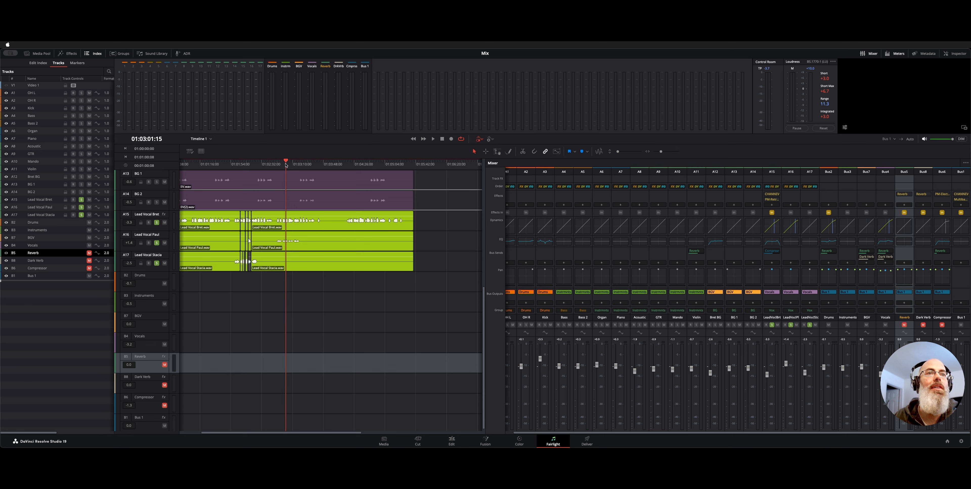
{"action": "key", "text": "space"}
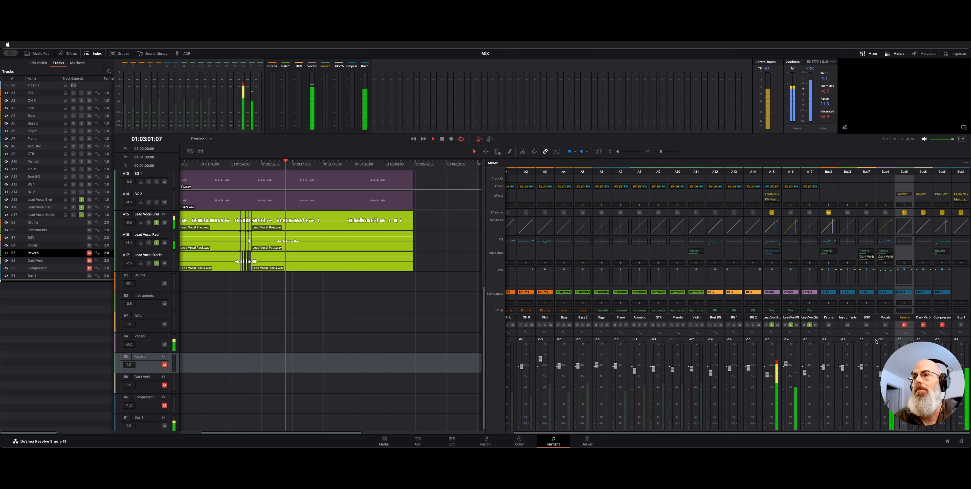
{"action": "key", "text": "space"}
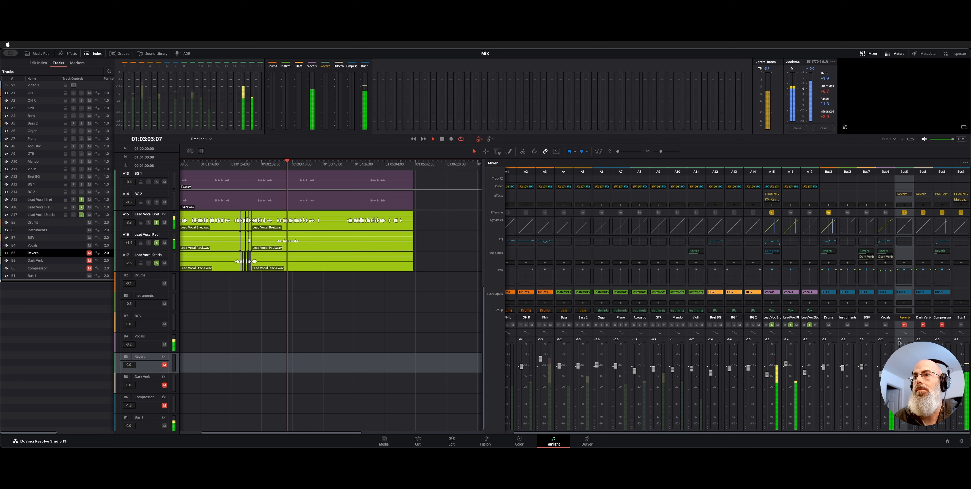
Unmute the Reverb bus, replay the soloed lead vocals, and unmute the Dark Verb and Compressor buses during playback.
{"action": "left_click", "coordinate": [904, 325]}
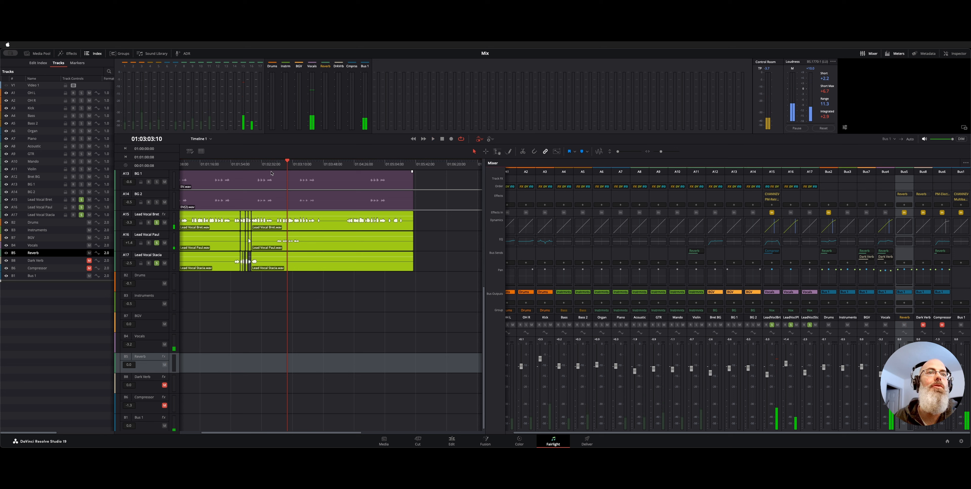
{"action": "left_click", "coordinate": [279, 165]}
{"action": "key", "text": "space"}
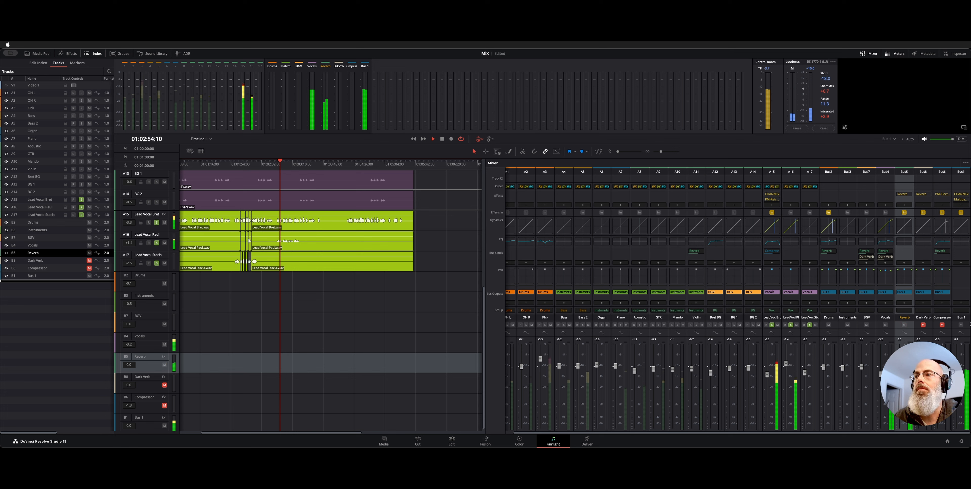
{"action": "left_click", "coordinate": [922, 324]}
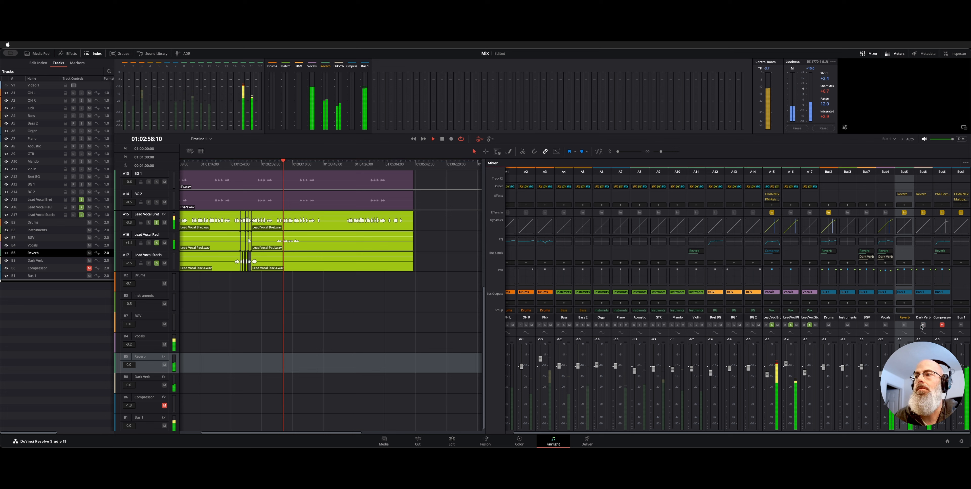
{"action": "left_click", "coordinate": [942, 324]}
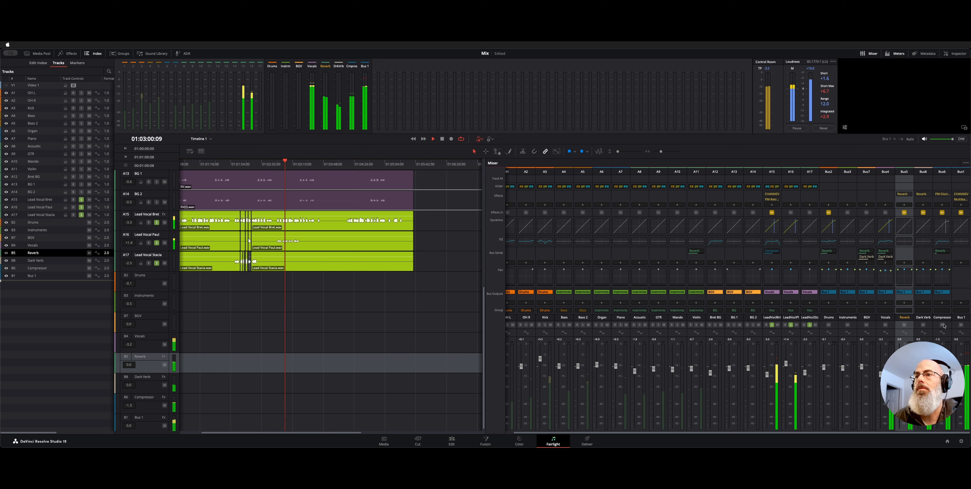
Stop playback, unsolo the lead vocal tracks, and move the playhead back to about 01:02:46.
{"action": "key", "text": "space"}
{"action": "left_click", "coordinate": [790, 325]}
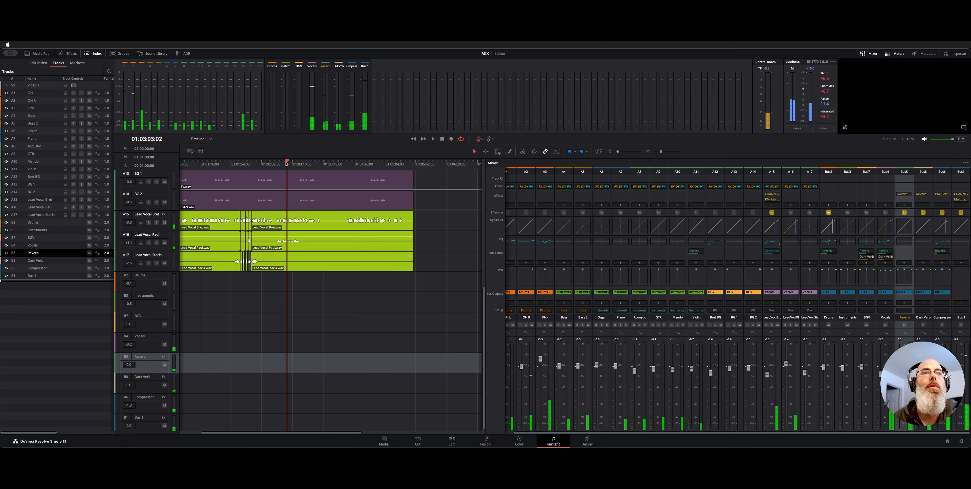
{"action": "left_click_drag", "start_coordinate": [286, 163], "coordinate": [274, 161]}
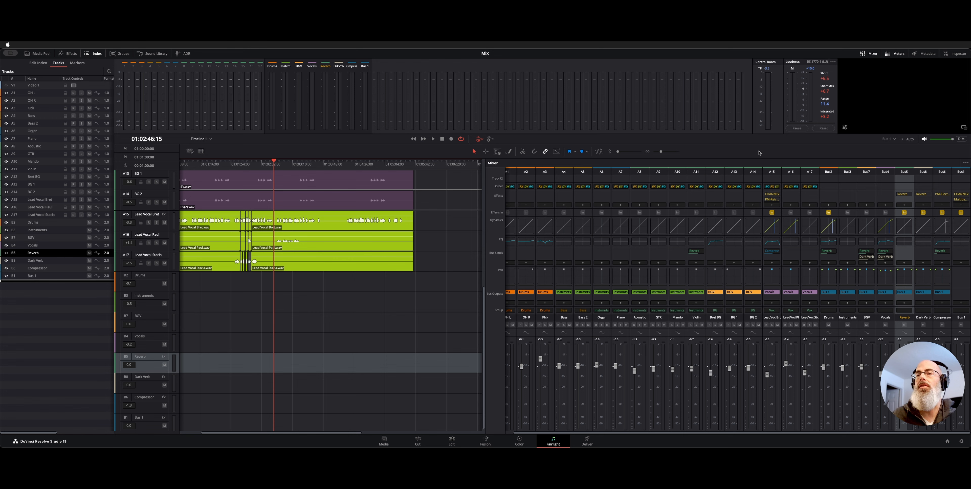
Examine which buses are available as the monitoring source.
{"action": "left_click", "coordinate": [891, 141]}
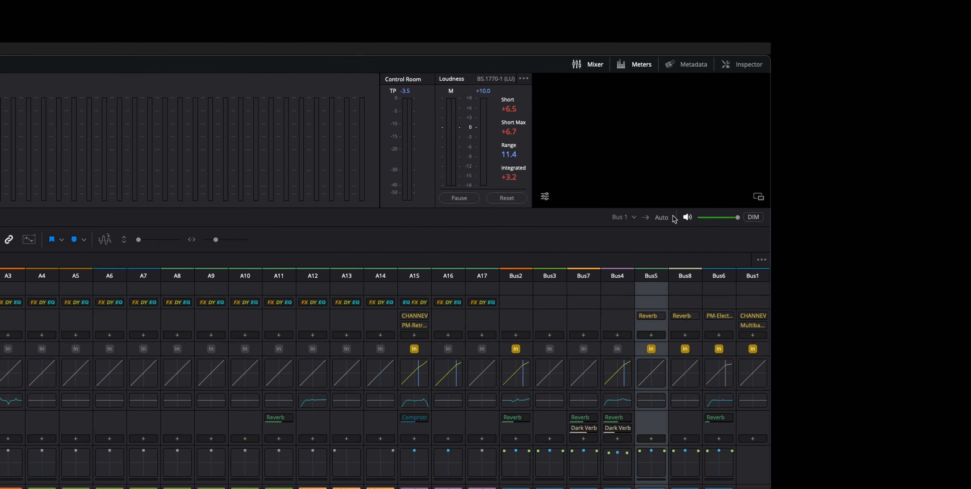
{"action": "left_click", "coordinate": [633, 218]}
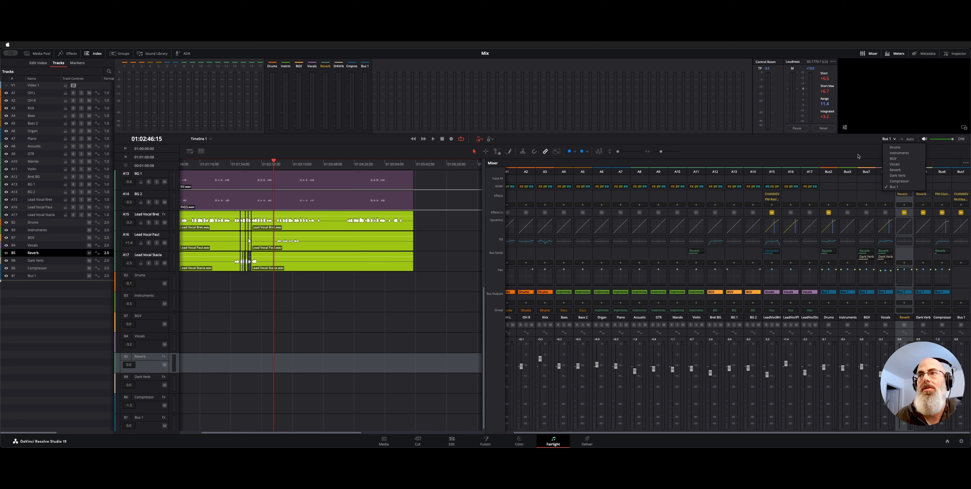
{"action": "left_click", "coordinate": [856, 156]}
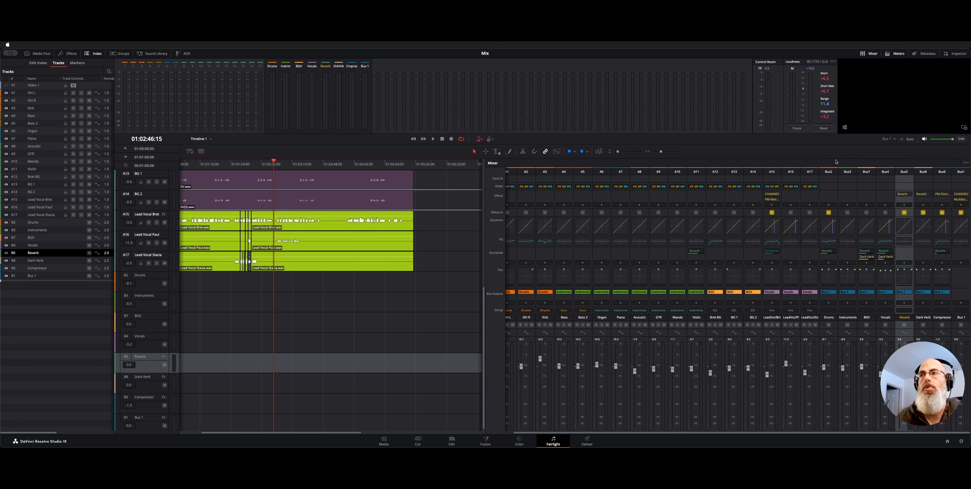
{"action": "left_click", "coordinate": [887, 139]}
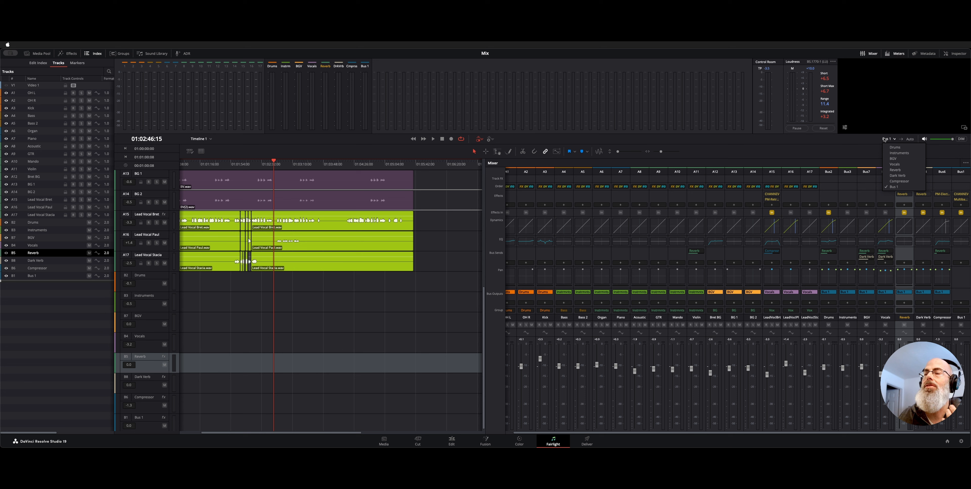
{"action": "left_click", "coordinate": [885, 140]}
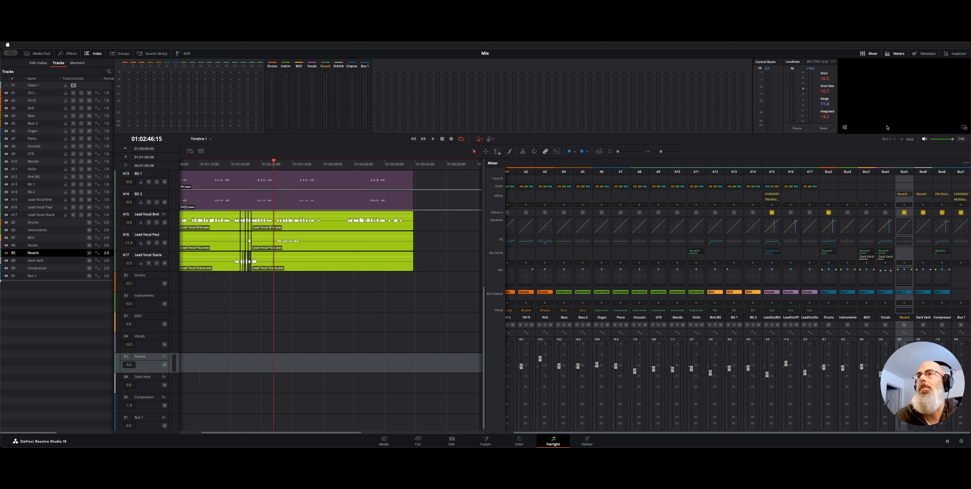
Set the monitoring source to the Reverb bus and audition the song from about 01:01:20.
{"action": "left_click", "coordinate": [887, 140]}
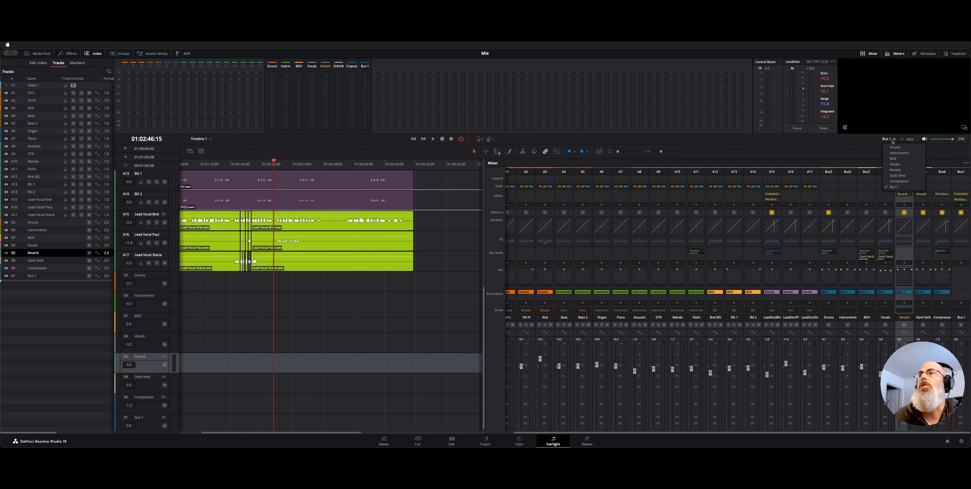
{"action": "left_click", "coordinate": [908, 171]}
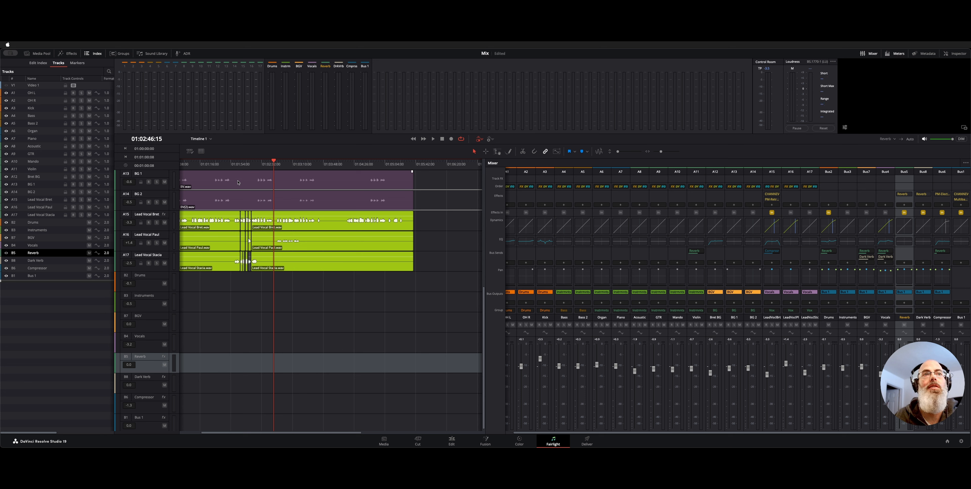
{"action": "left_click", "coordinate": [203, 166]}
{"action": "key", "text": "space"}
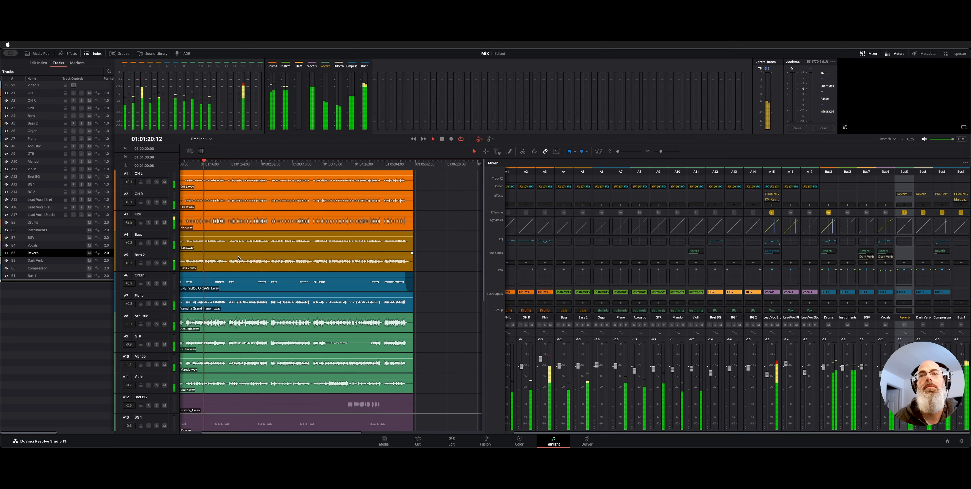
{"action": "scroll", "coordinate": [298, 298], "scroll_direction": "up", "scroll_amount": 10}
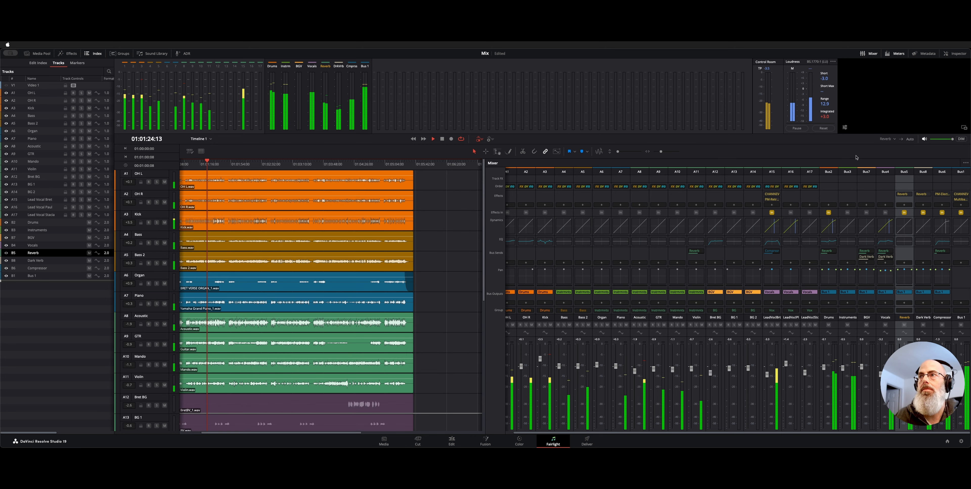
{"action": "key", "text": "space"}
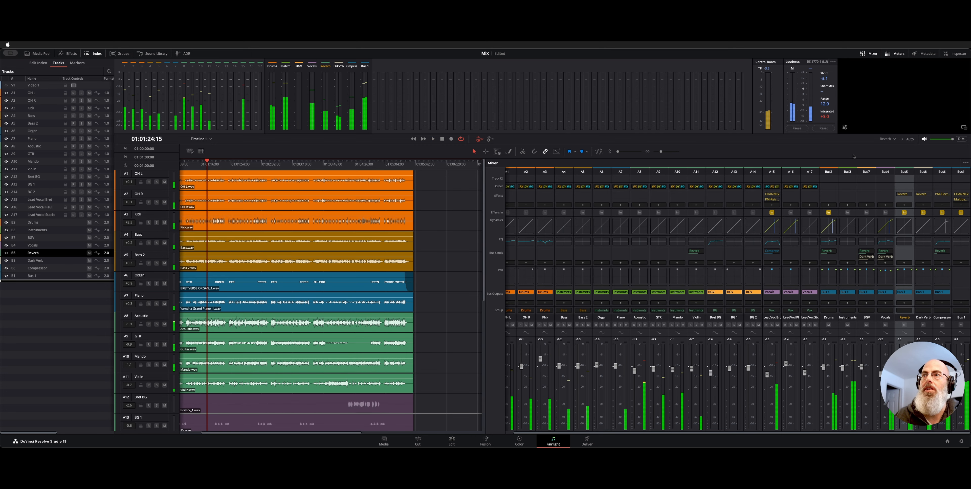
Switch monitoring to the Dark Verb bus and audition the next few seconds of the song.
{"action": "left_click", "coordinate": [894, 139]}
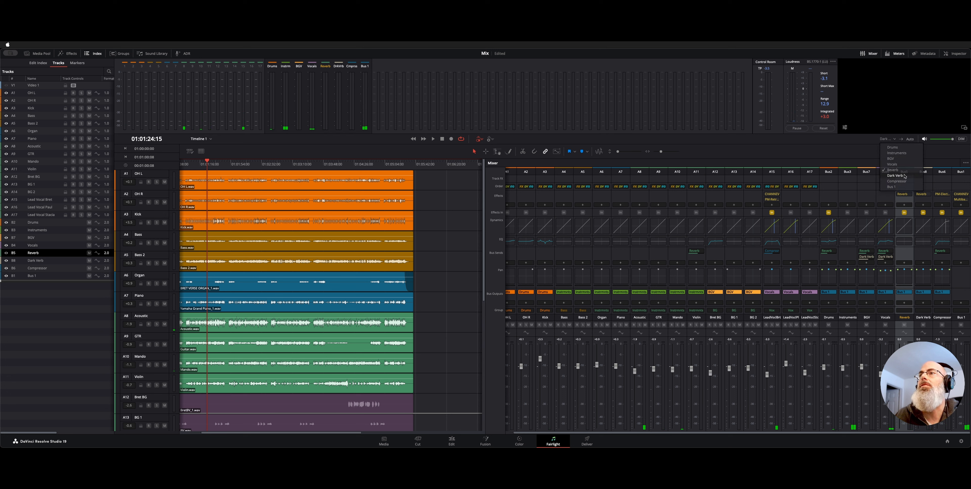
{"action": "left_click", "coordinate": [895, 175]}
{"action": "key", "text": "space"}
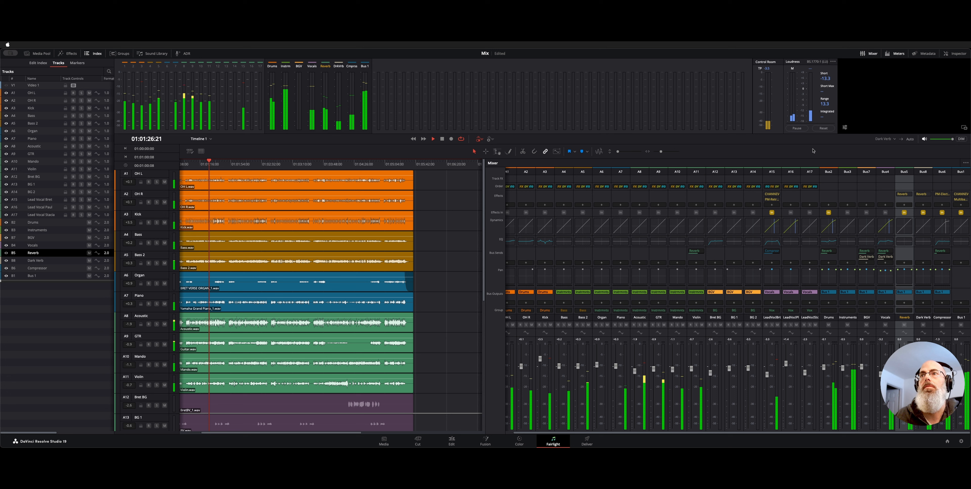
{"action": "key", "text": "space"}
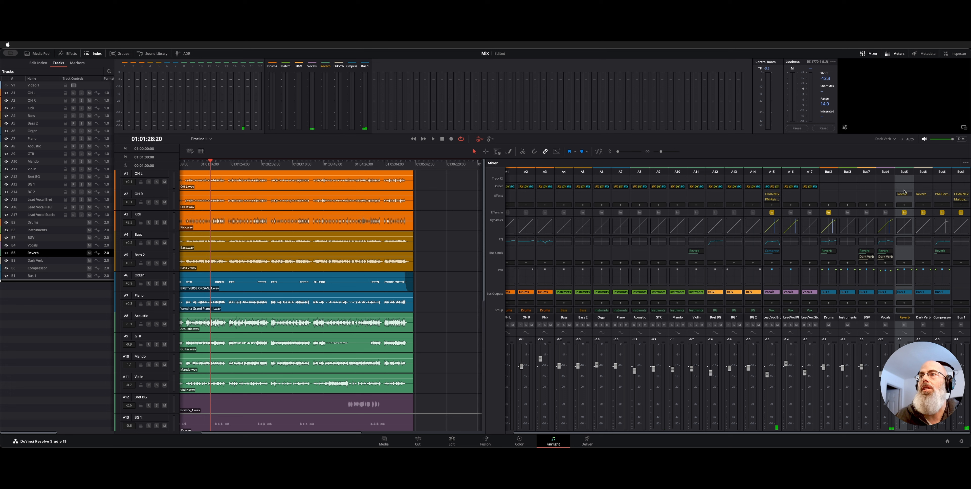
Switch monitoring to the Compressor bus and audition the song from about 01:01:28.
{"action": "left_click", "coordinate": [892, 140]}
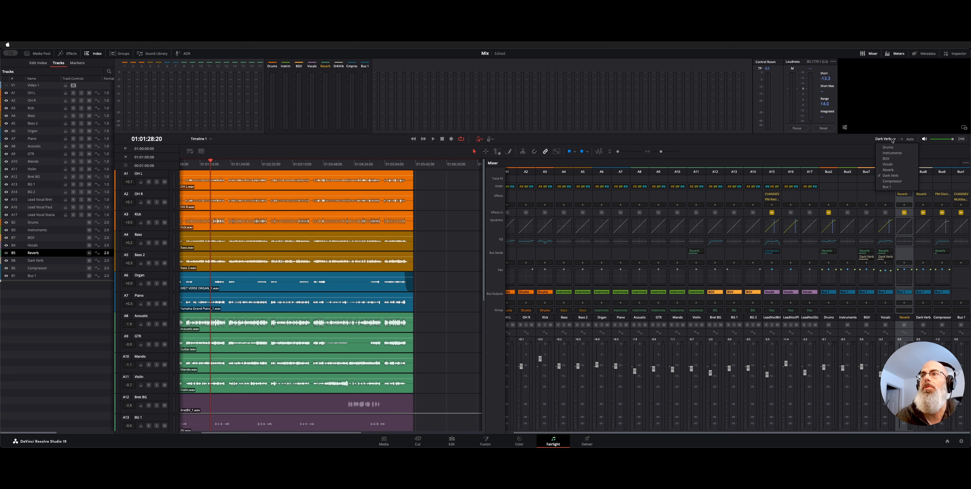
{"action": "left_click", "coordinate": [892, 181]}
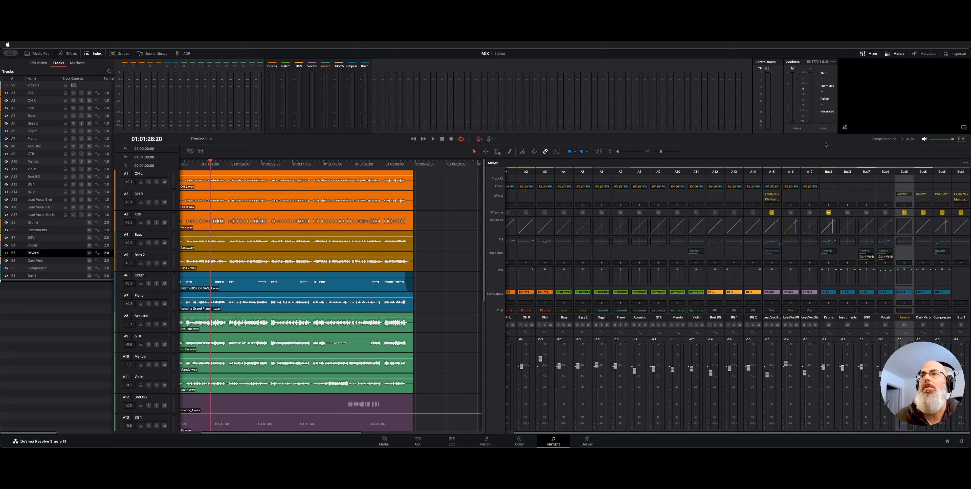
{"action": "key", "text": "space"}
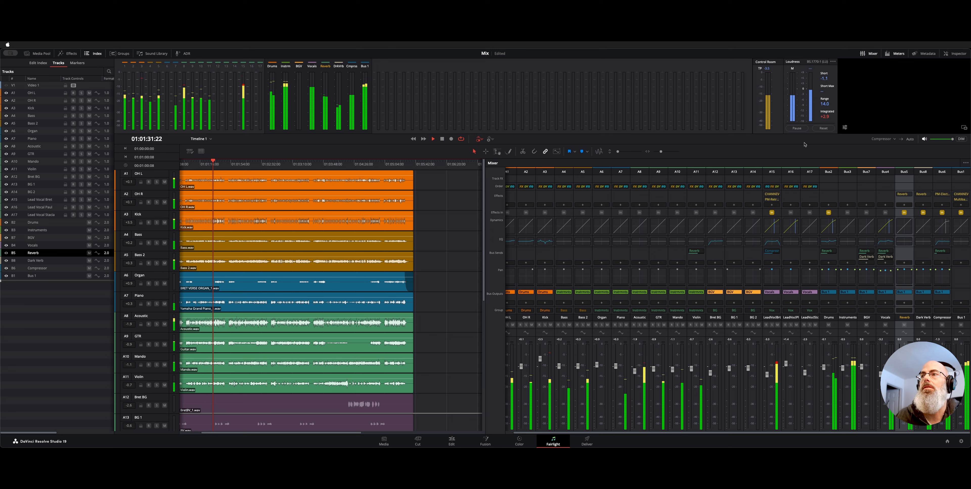
{"action": "key", "text": "space"}
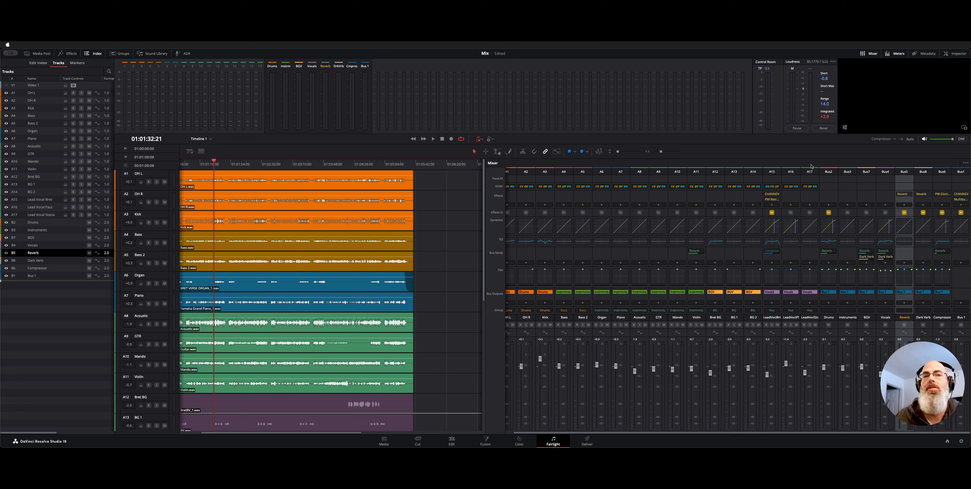
Return monitoring to Bus 1 and briefly play the full mix from about 01:01:32.
{"action": "left_click", "coordinate": [883, 139]}
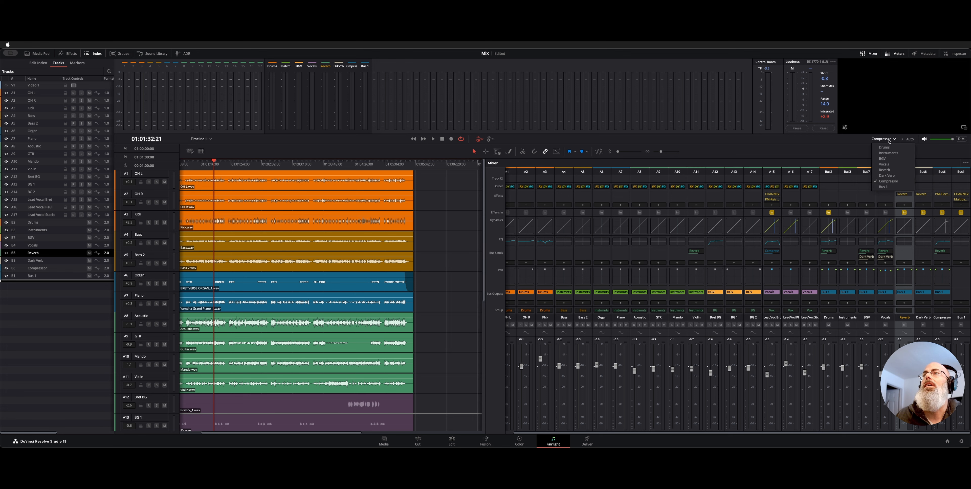
{"action": "left_click", "coordinate": [883, 187]}
{"action": "left_click", "coordinate": [845, 172]}
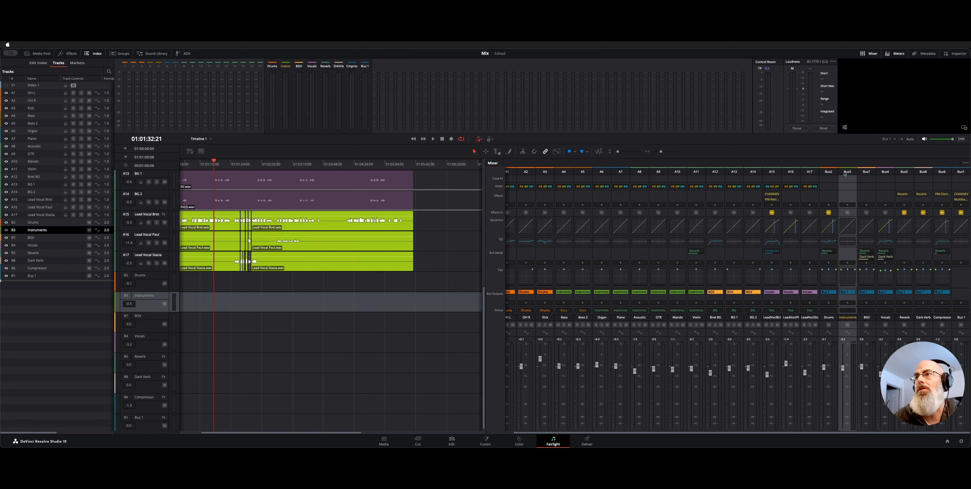
{"action": "key", "text": "space"}
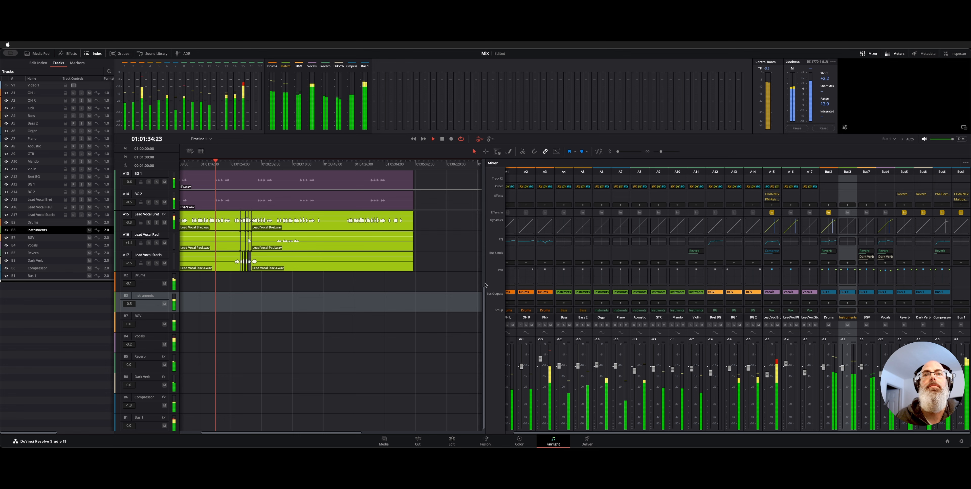
{"action": "key", "text": "space"}
Hide audio tracks A1 through A17, leaving only the buses in the timeline and mixer.
{"action": "scroll", "coordinate": [430, 312], "scroll_direction": "up", "scroll_amount": 5}
{"action": "scroll", "coordinate": [430, 313], "scroll_direction": "up", "scroll_amount": 2}
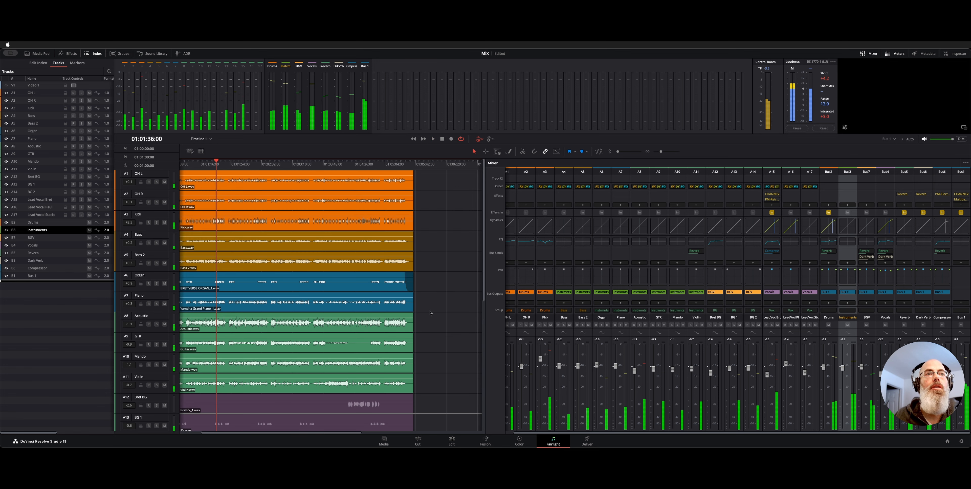
{"action": "scroll", "coordinate": [256, 295], "scroll_direction": "left", "scroll_amount": 3}
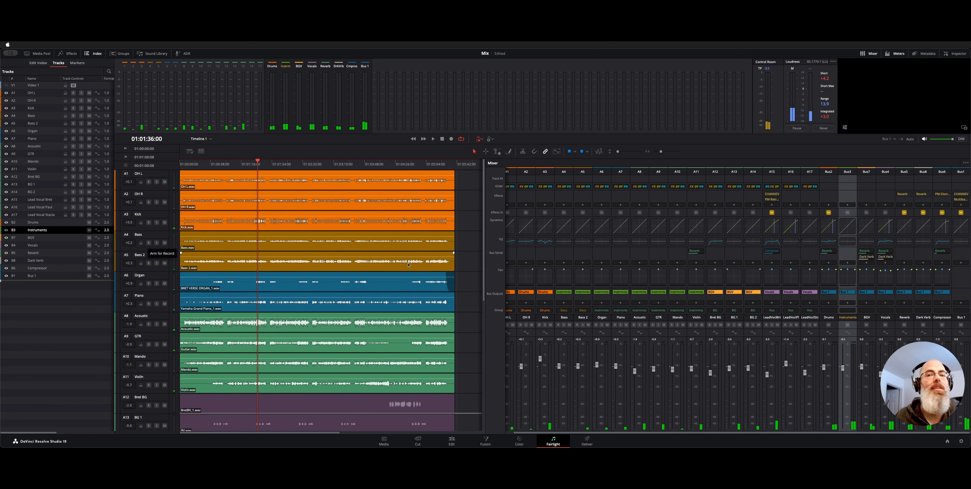
{"action": "scroll", "coordinate": [590, 364], "scroll_direction": "left", "scroll_amount": 1}
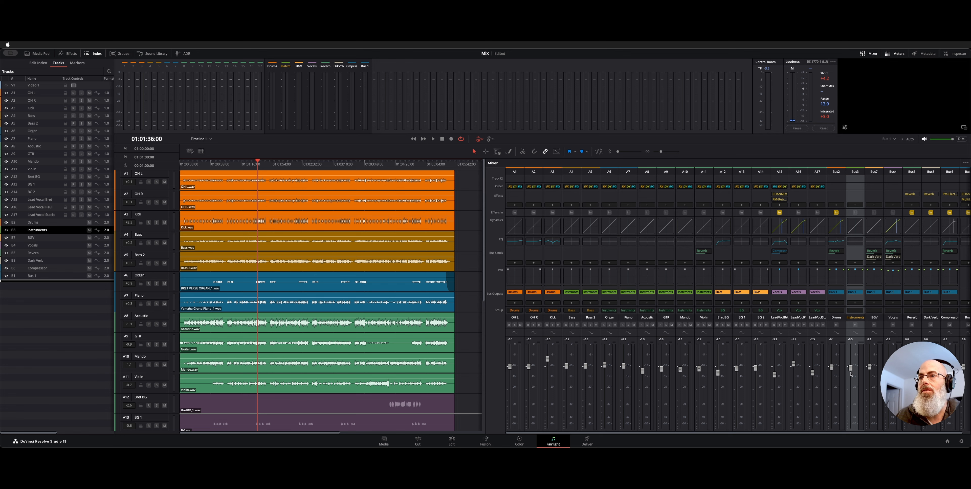
{"action": "scroll", "coordinate": [847, 378], "scroll_direction": "right", "scroll_amount": 1}
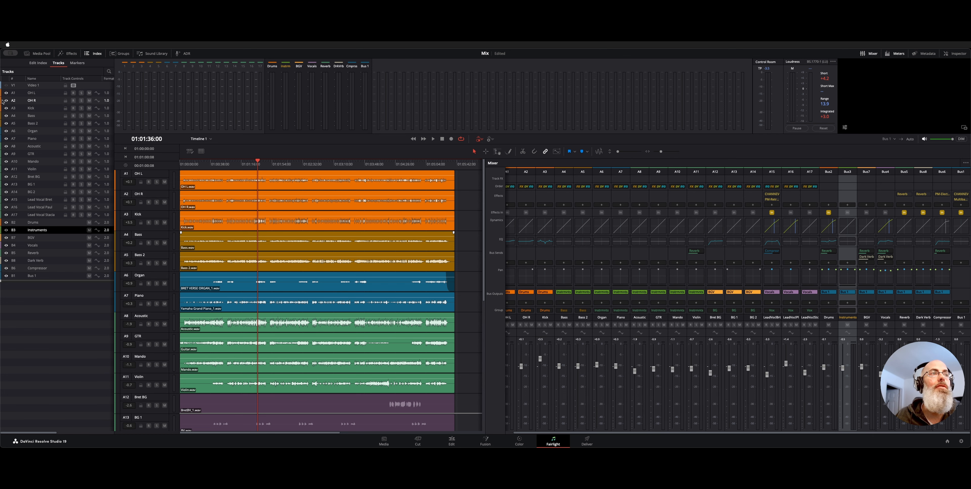
{"action": "left_click_drag", "start_coordinate": [6, 95], "coordinate": [8, 214]}
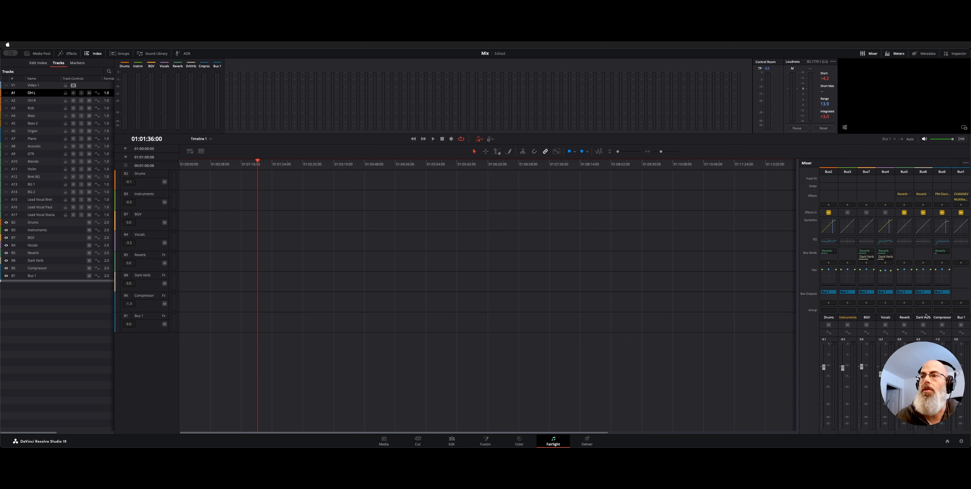
Select the Compressor bus, review its equalizer curve and bands, and close the equalizer.
{"action": "left_click", "coordinate": [940, 319]}
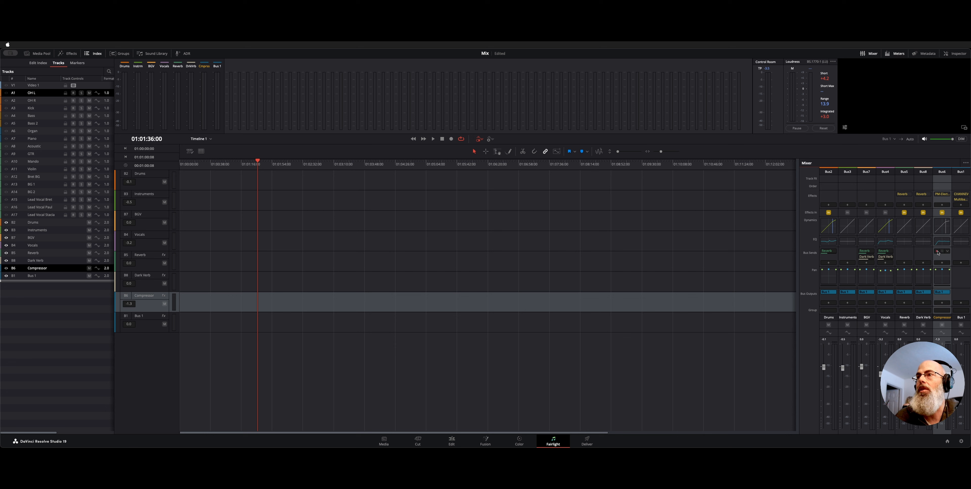
{"action": "left_click", "coordinate": [944, 243]}
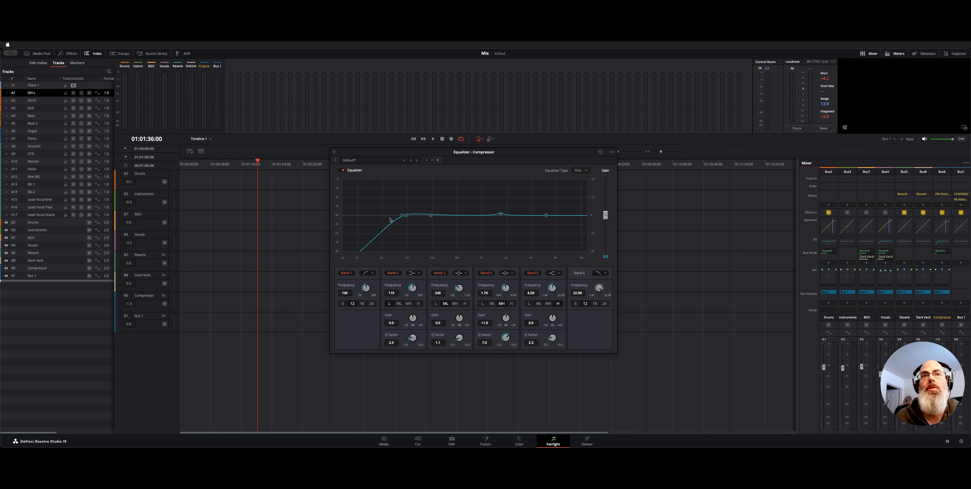
{"action": "left_click", "coordinate": [334, 152]}
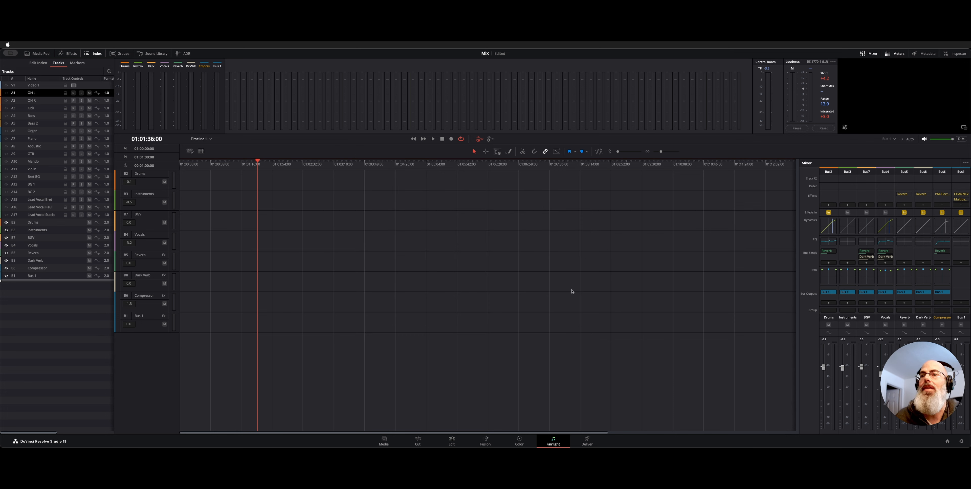